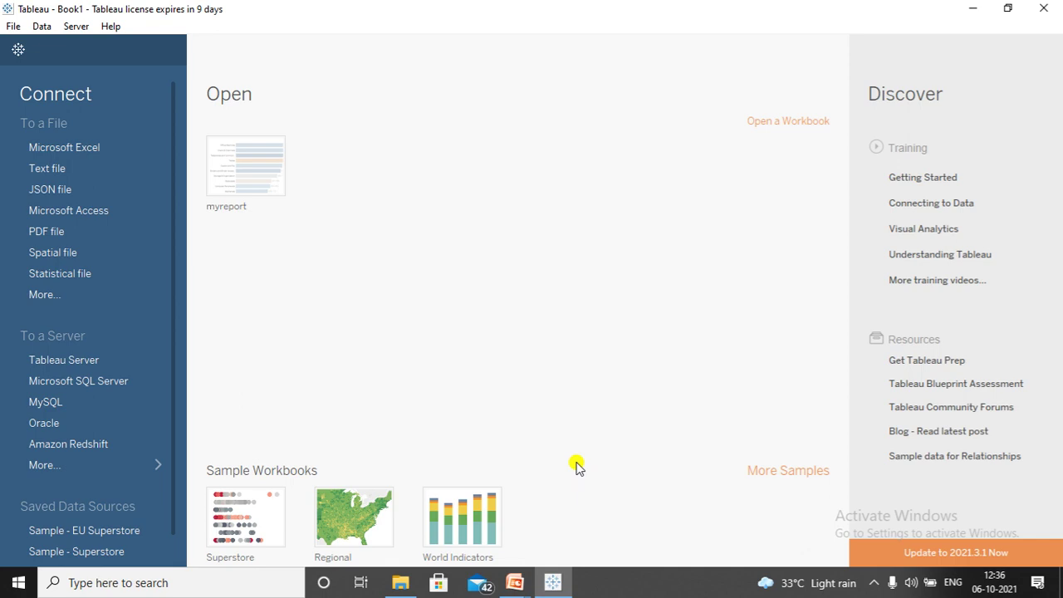
- Open the recent workbook myreport to show its Format Report sheet
mouse_move(280, 161)
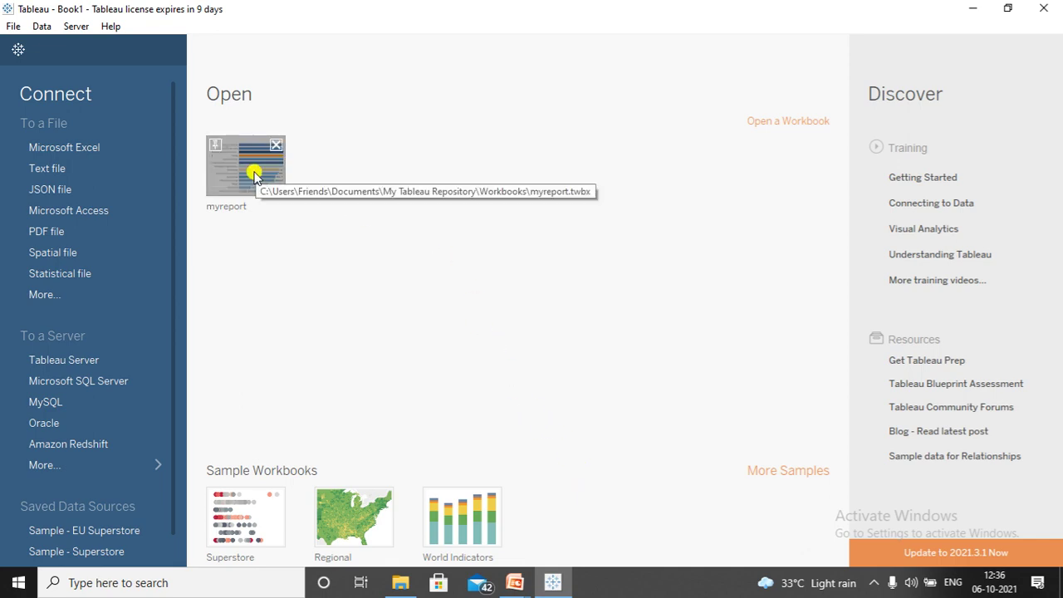
click(254, 174)
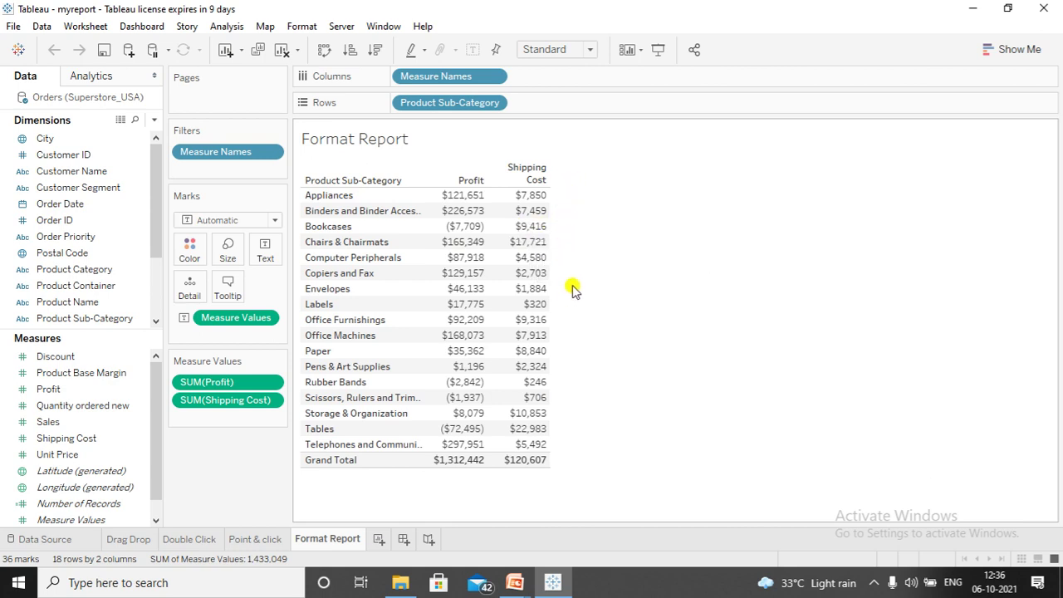
mouse_move(491, 319)
mouse_move(540, 364)
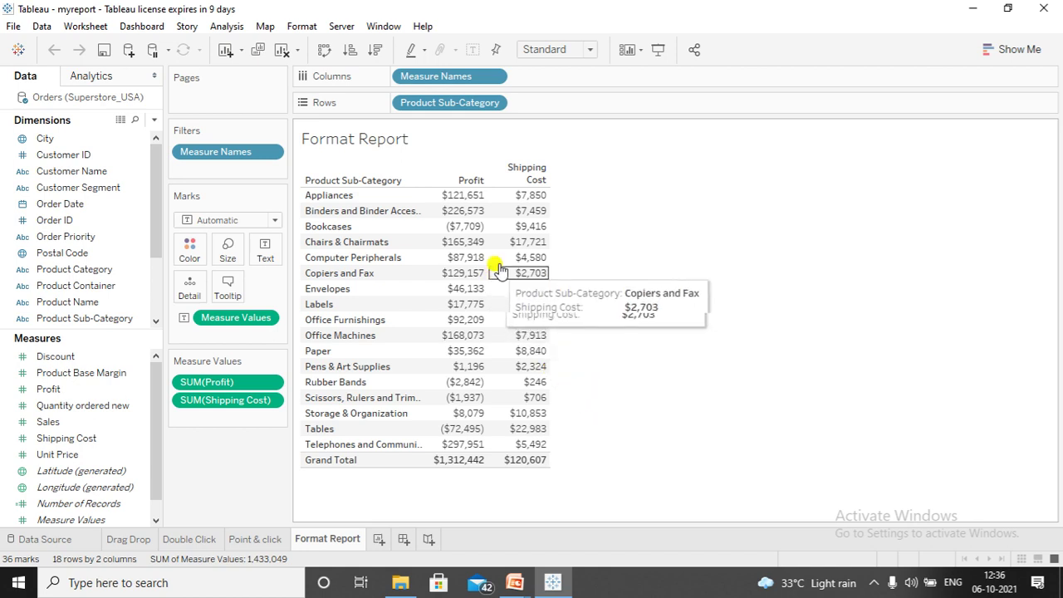
mouse_move(541, 325)
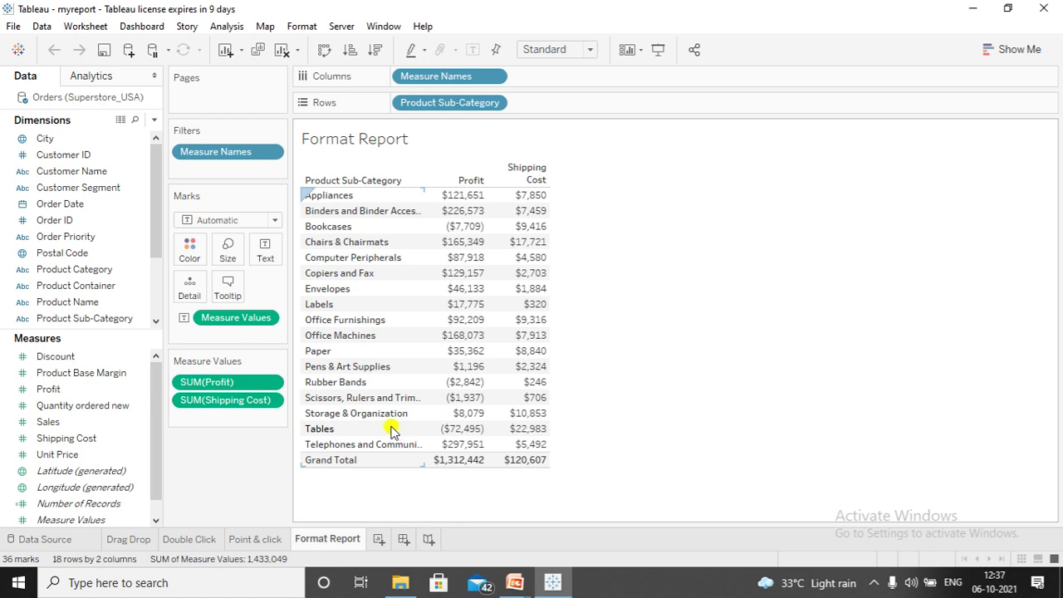
- Change the aggregation of Shipping Cost in the Format Report table from sum to Average
click(275, 402)
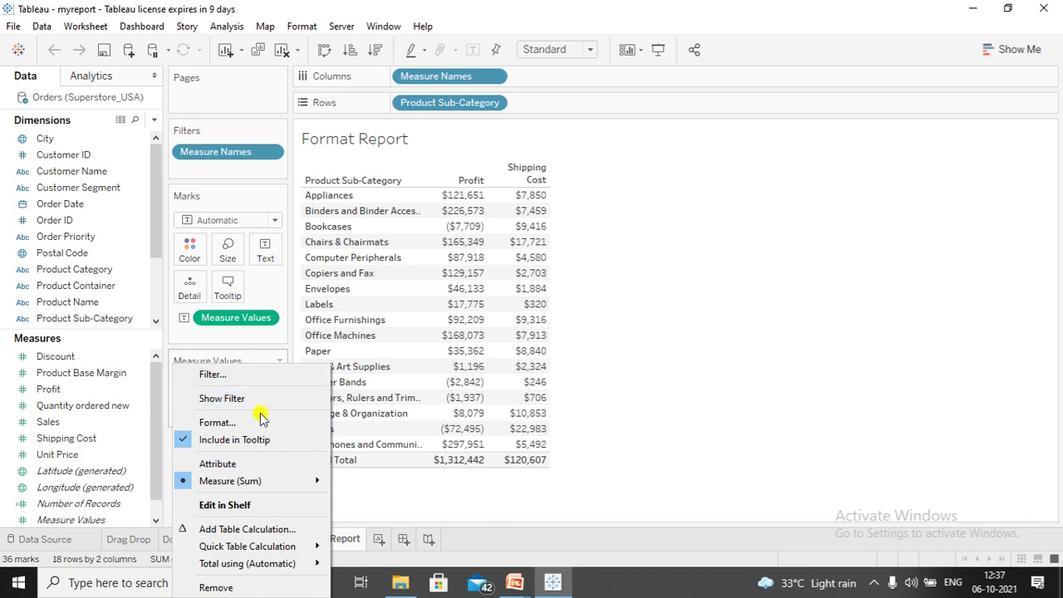
mouse_move(275, 483)
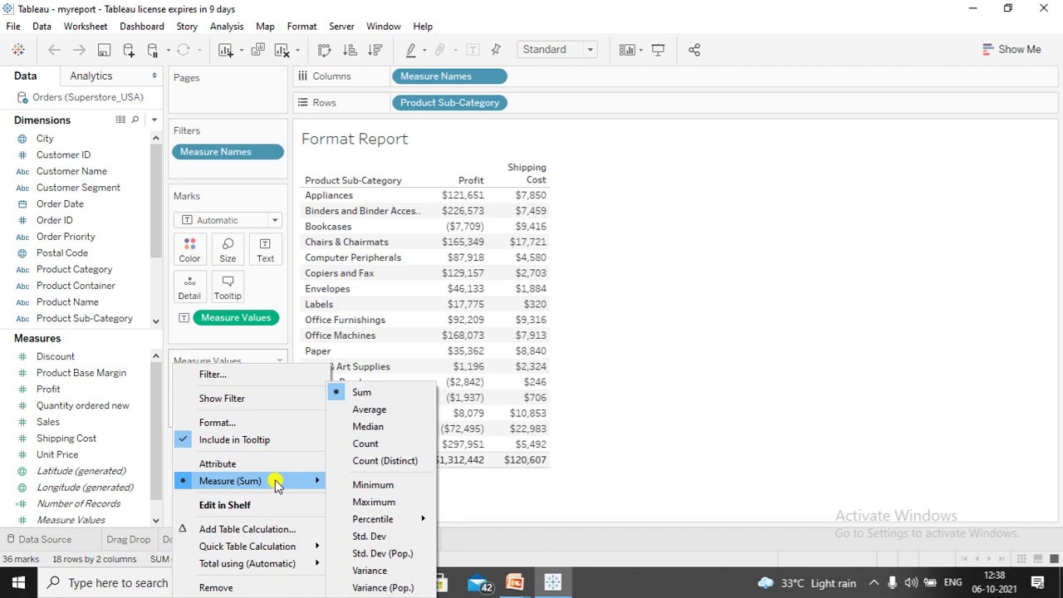
click(373, 412)
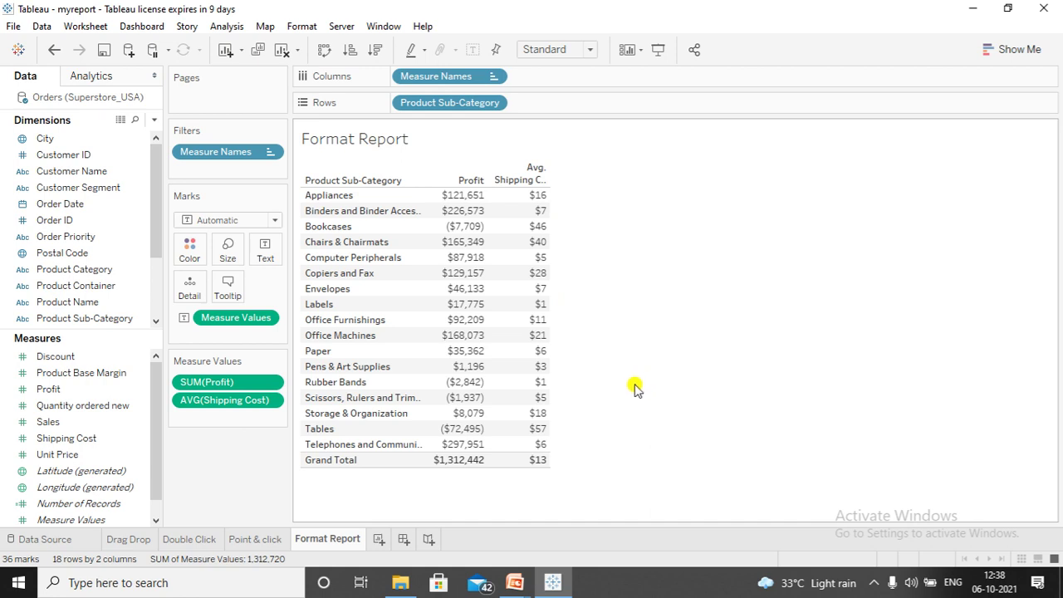
- Create a new worksheet and build a text table of Profit and Shipping Cost by Product Sub-Category
click(379, 540)
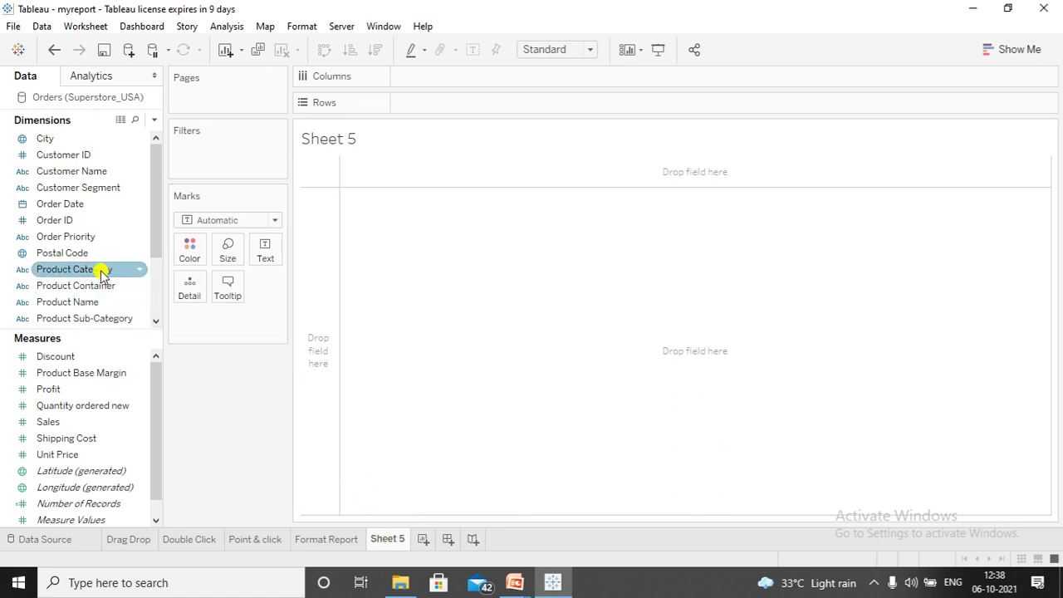
click(115, 324)
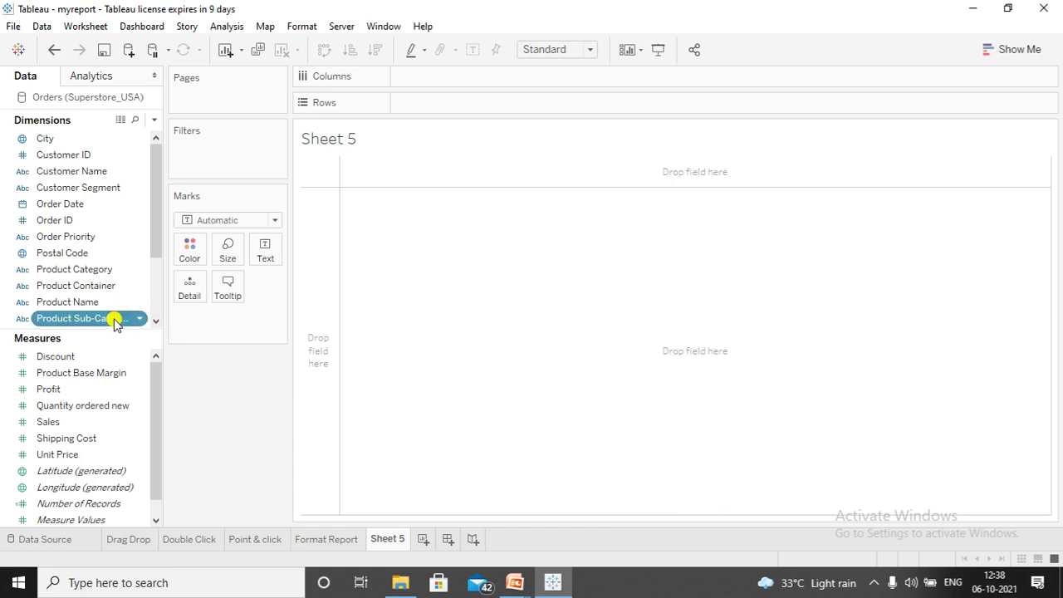
ctrl+click(115, 307)
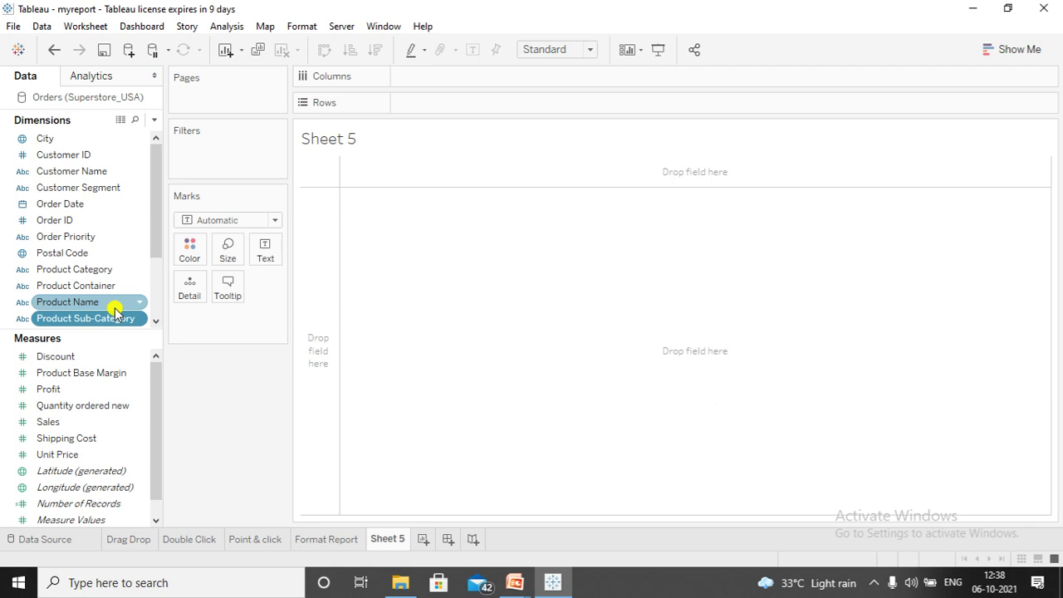
ctrl+click(86, 390)
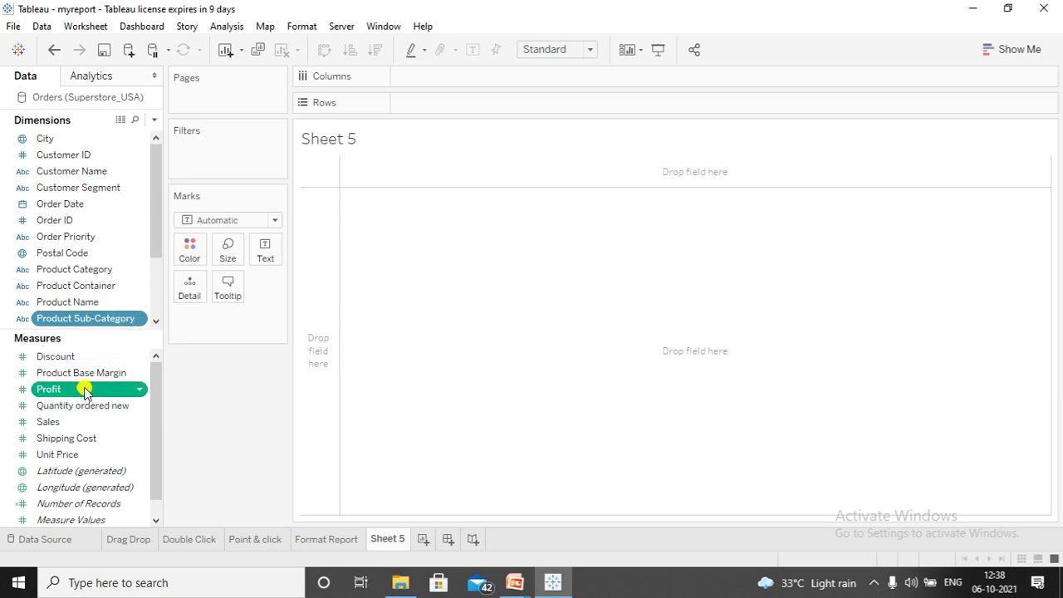
ctrl+click(94, 438)
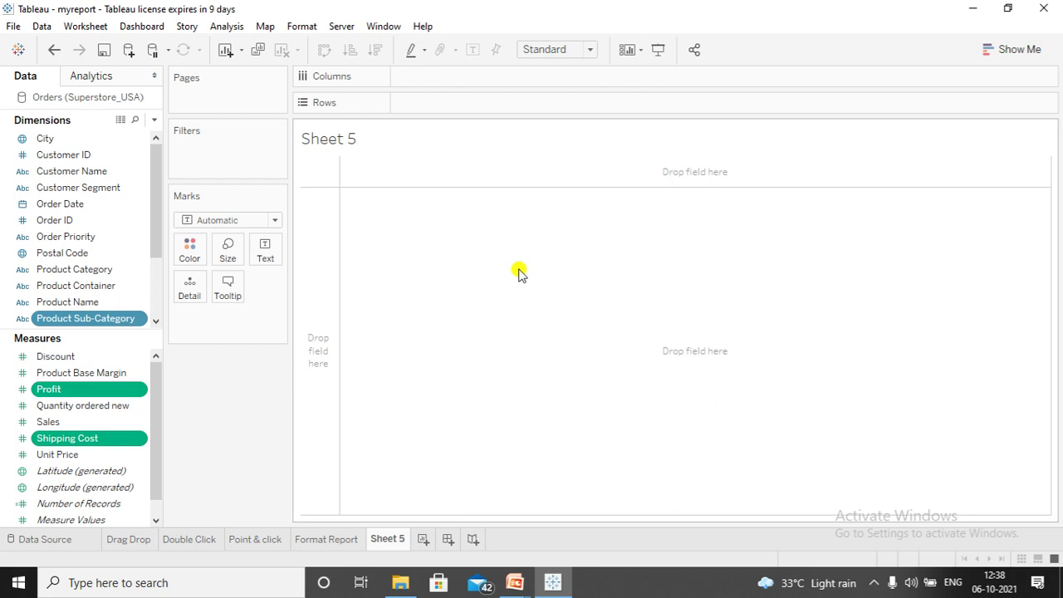
click(1007, 51)
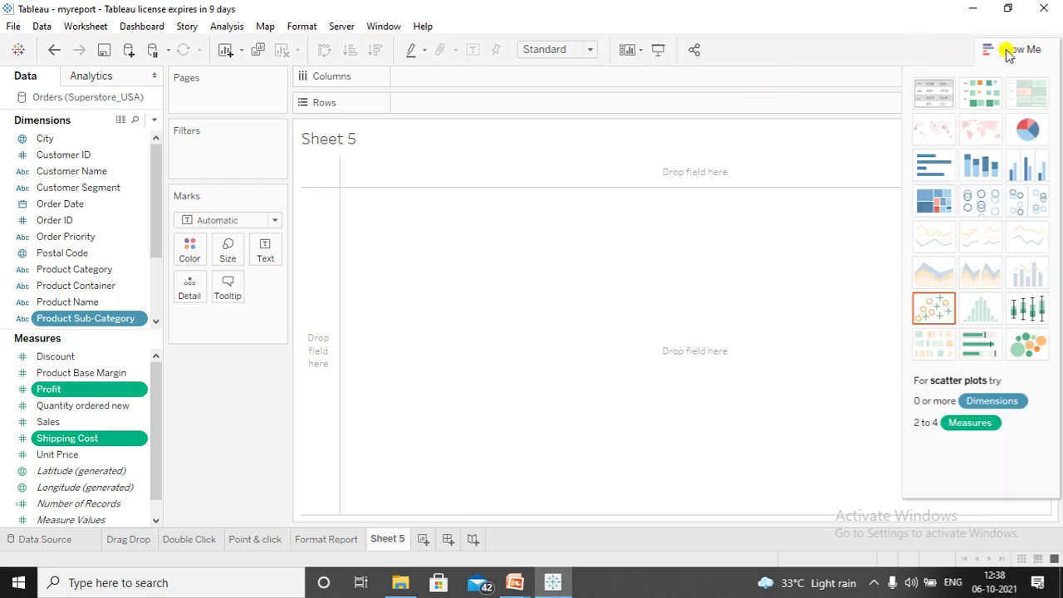
click(930, 93)
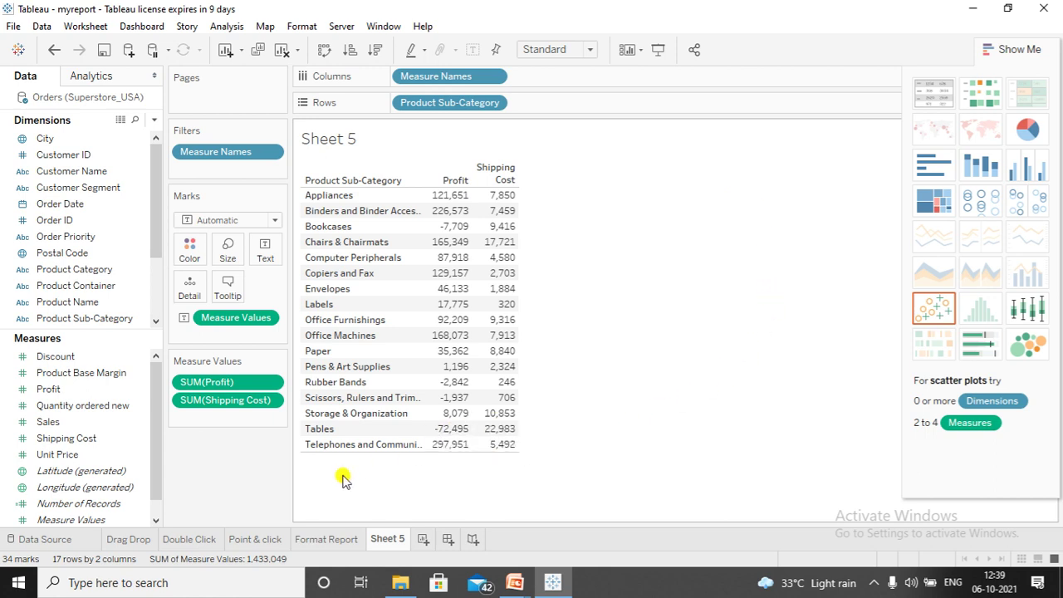
- Compare the number formatting, aggregation and totals of the Format Report table with those of the Sheet 5 table
click(337, 536)
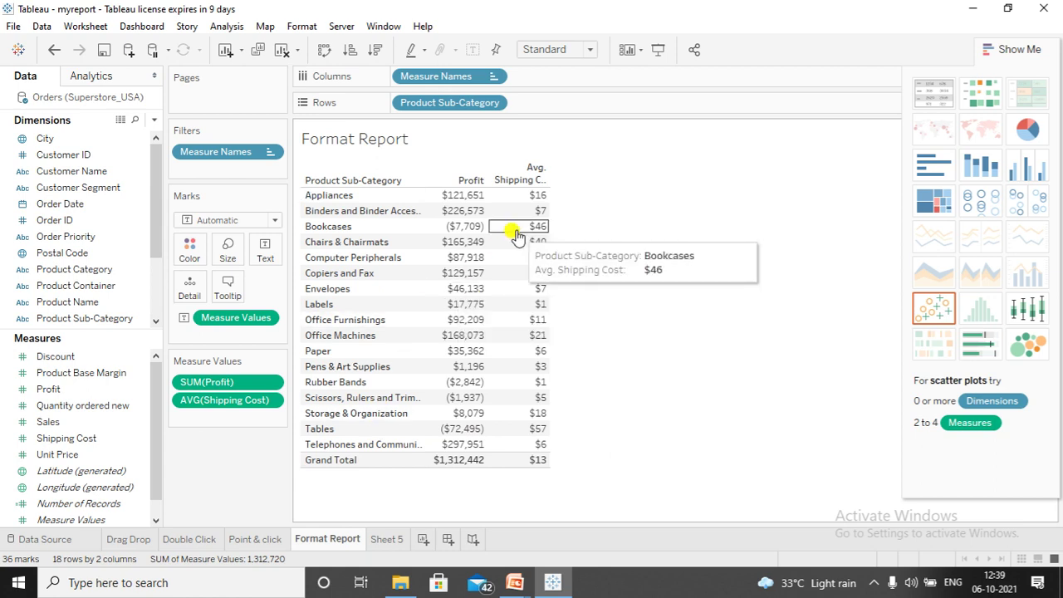
click(396, 542)
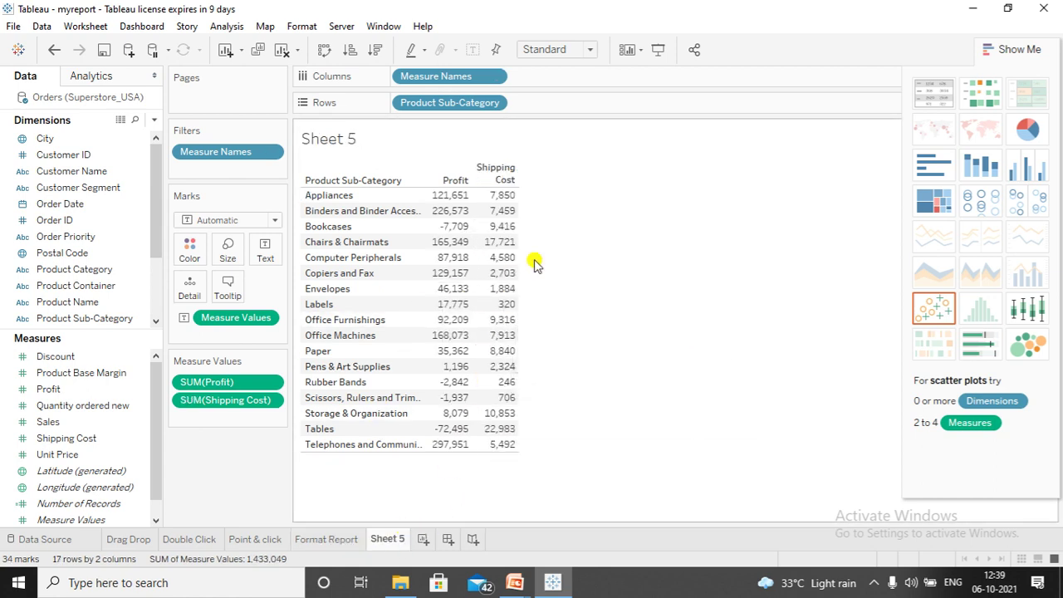
click(318, 538)
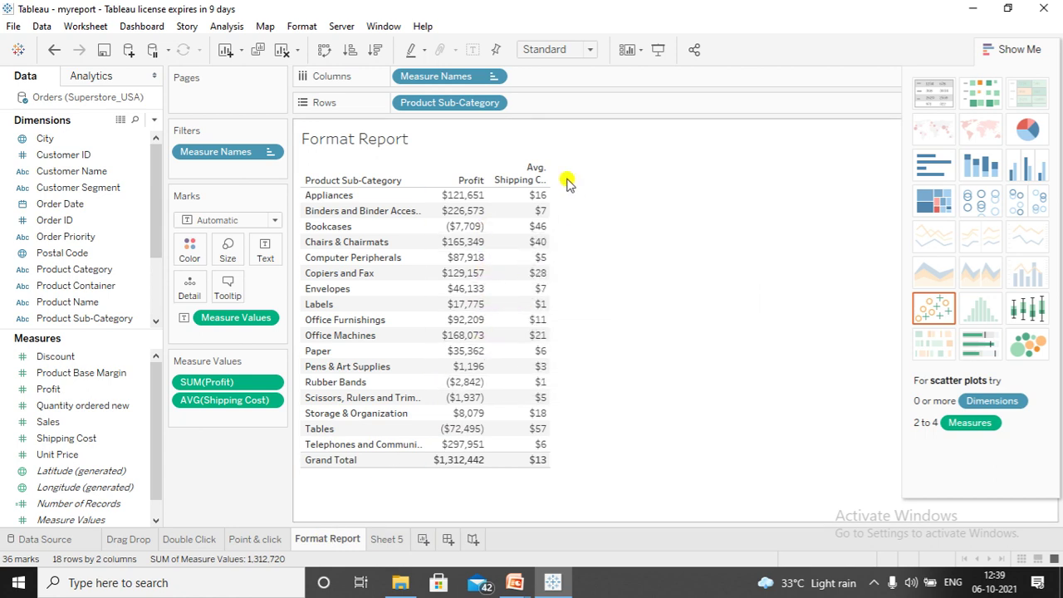
click(393, 541)
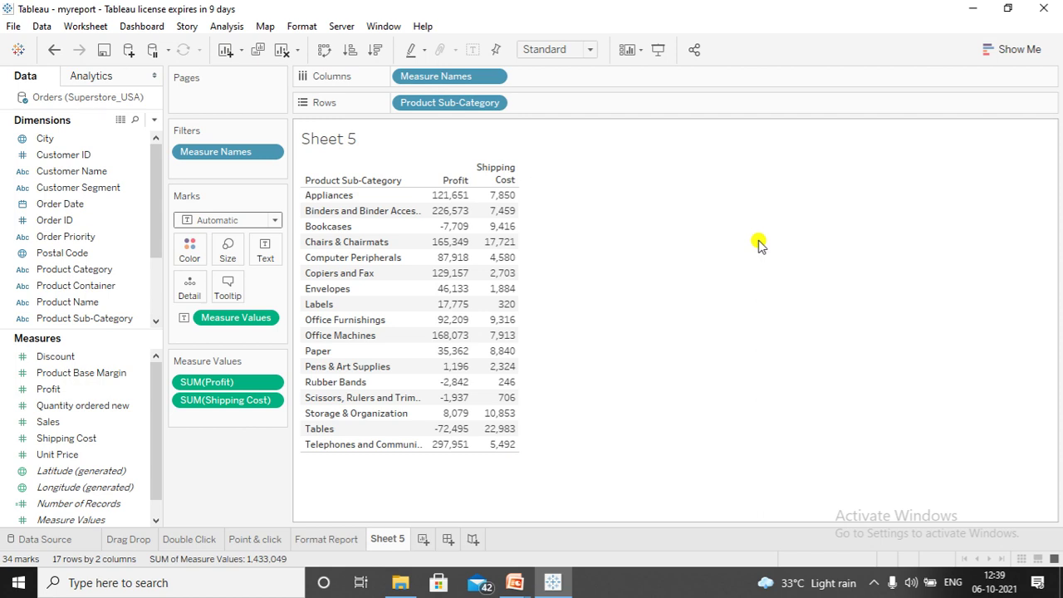
click(336, 539)
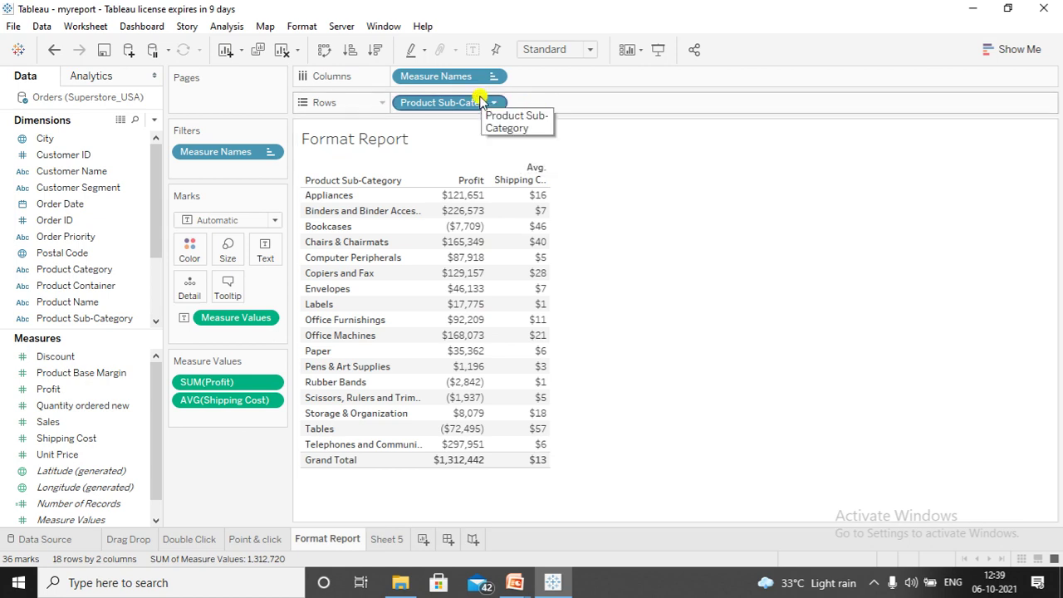
mouse_move(477, 241)
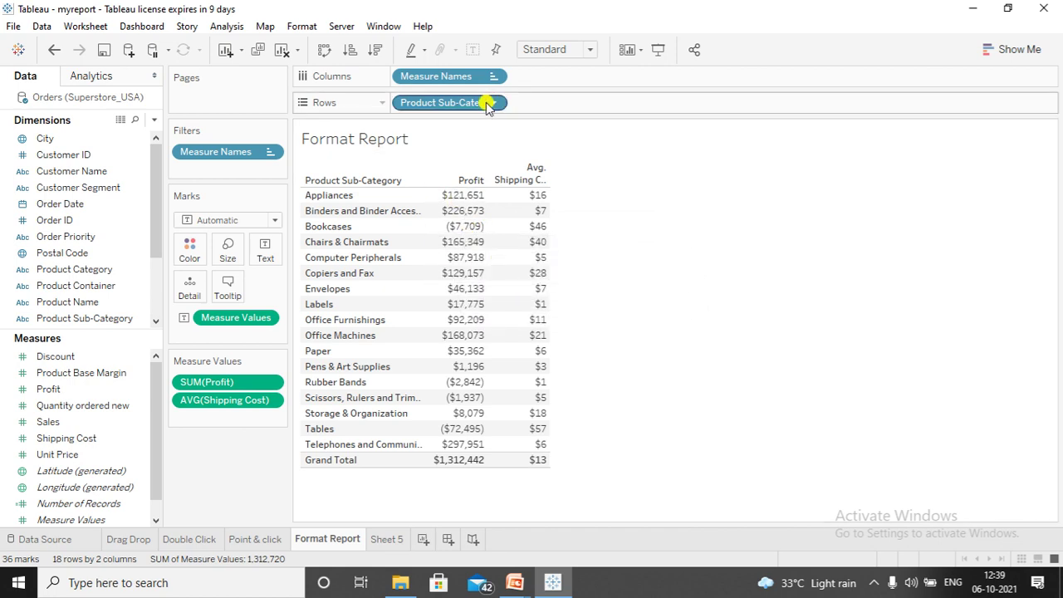
mouse_move(523, 217)
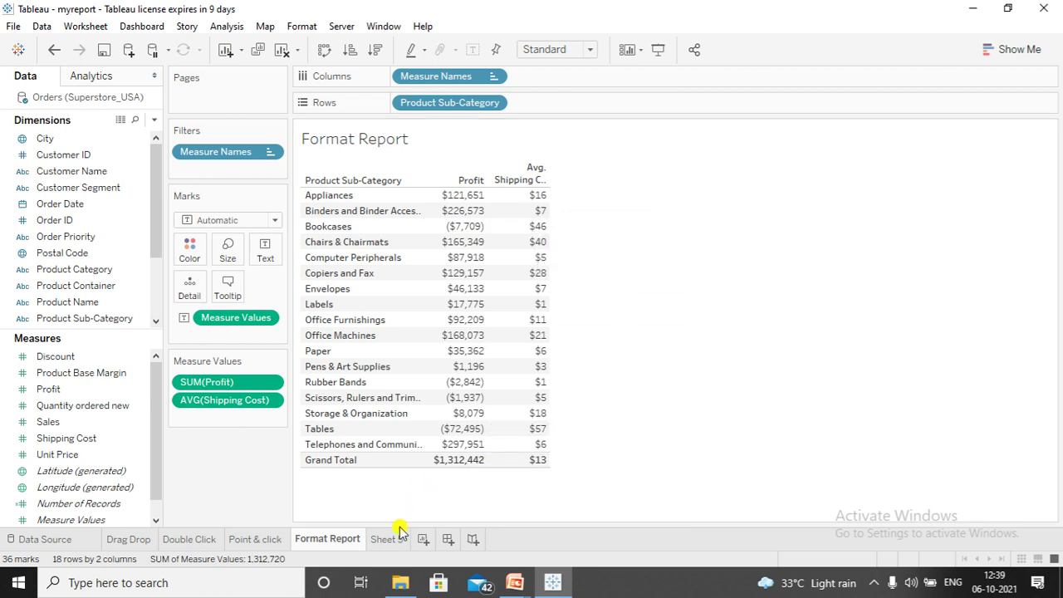
mouse_move(398, 542)
mouse_move(354, 540)
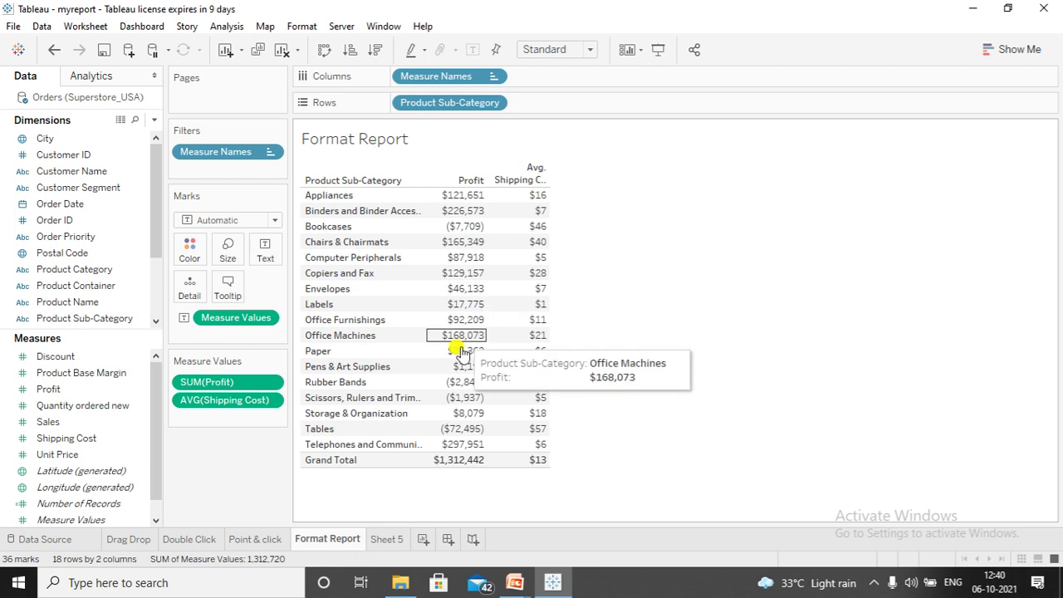
click(389, 539)
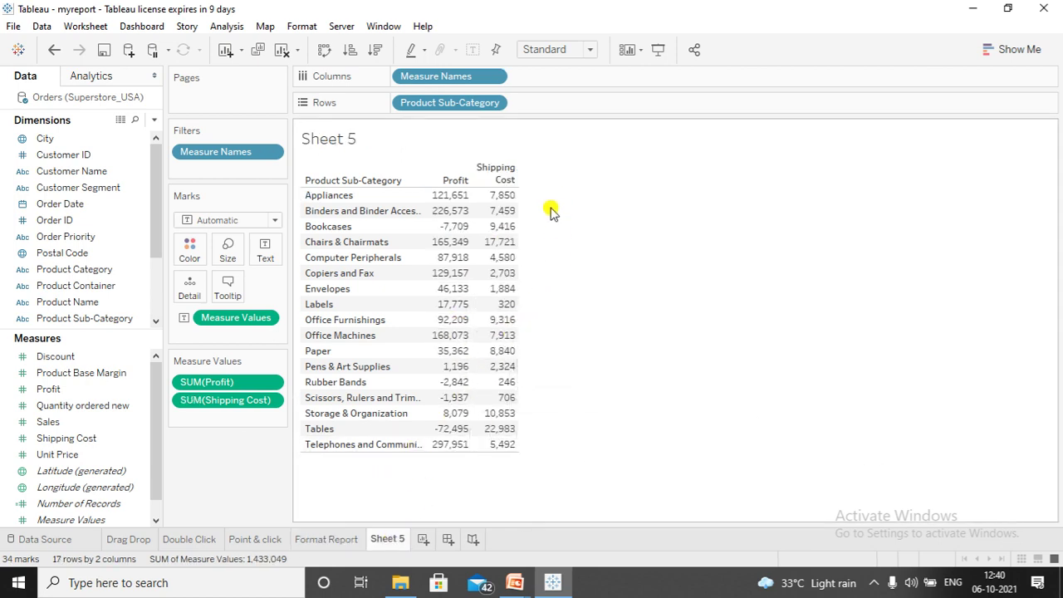
click(331, 539)
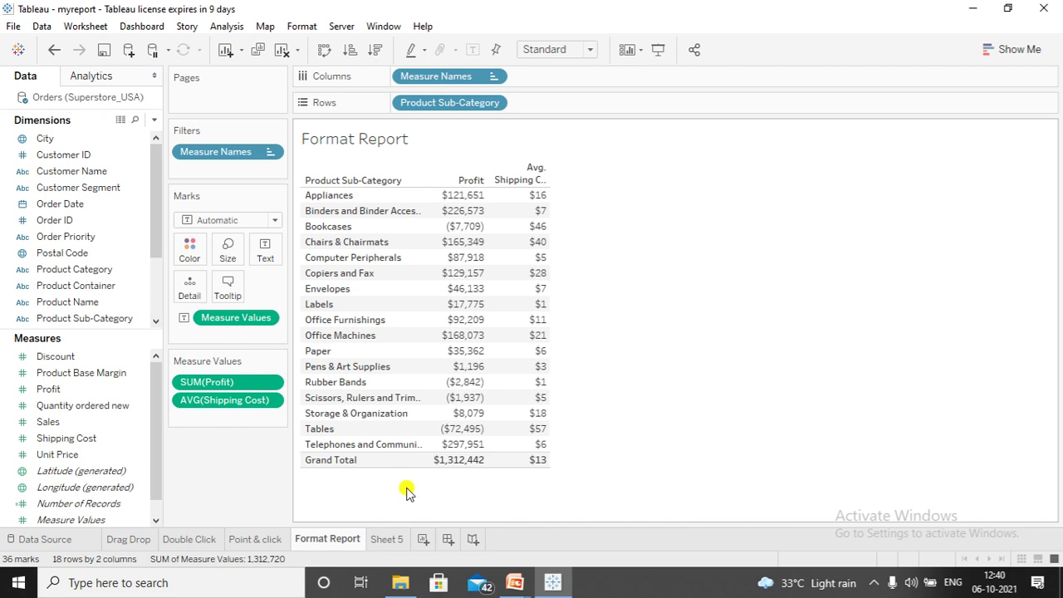
mouse_move(543, 467)
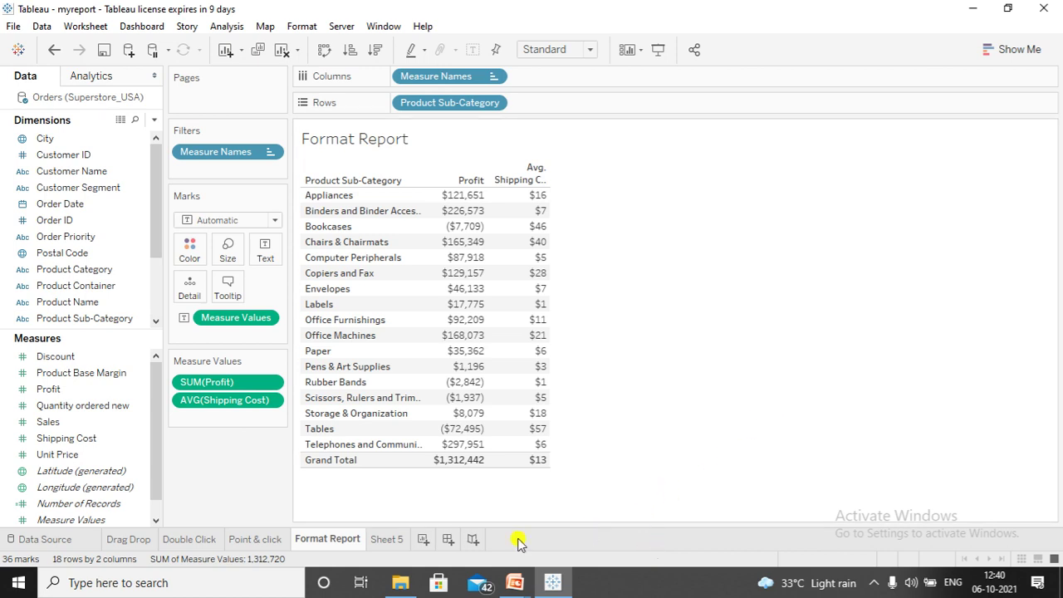
- Clear all fields from Sheet 5 so it is an empty worksheet
click(406, 541)
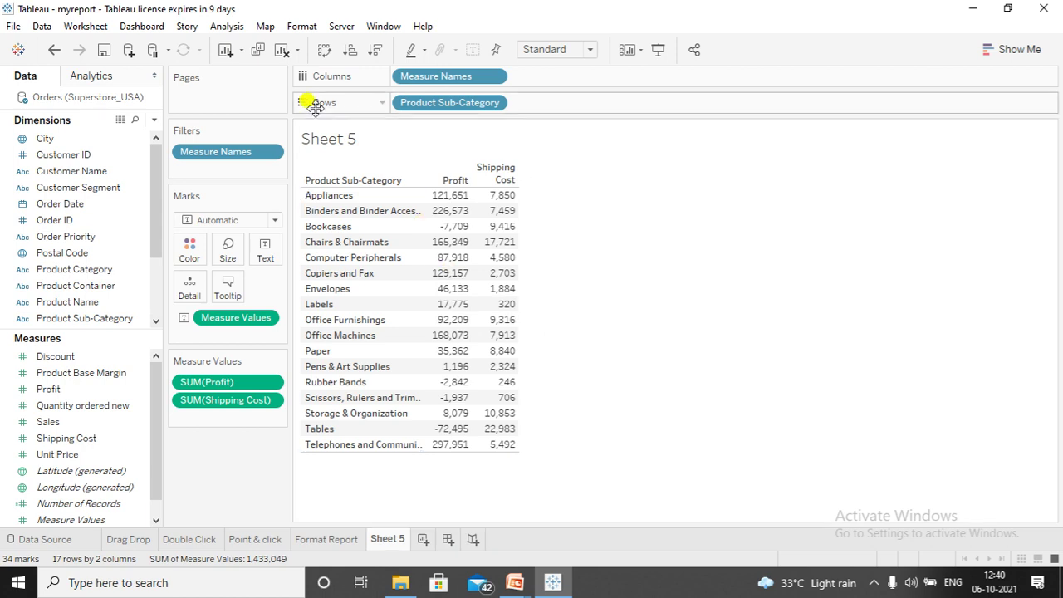
click(282, 51)
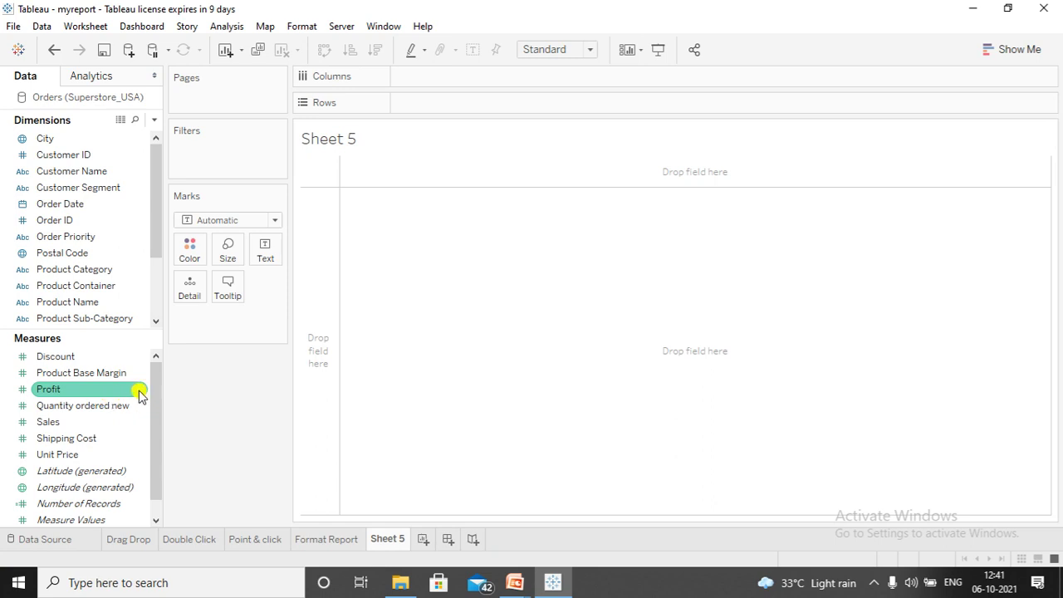
- Set the default number format of the Profit measure to Currency (Custom) with the prefix $
click(140, 392)
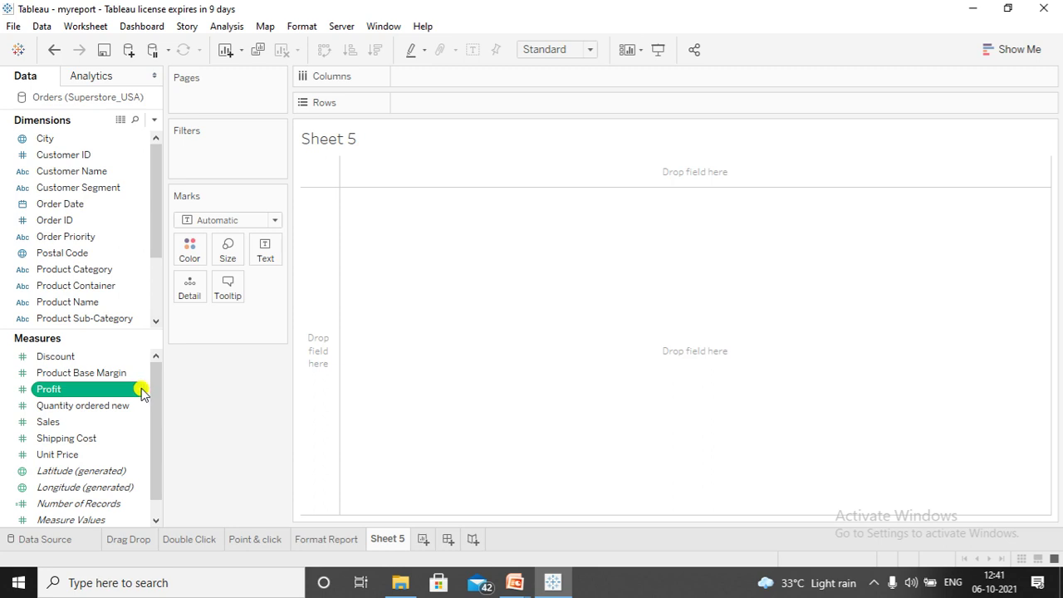
right_click(138, 392)
mouse_move(143, 394)
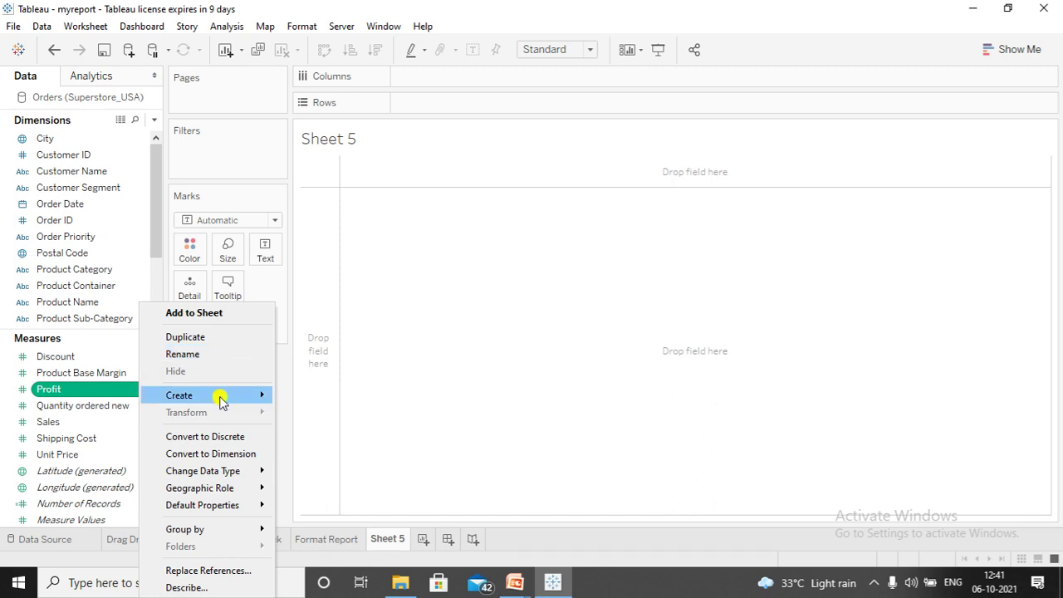
mouse_move(244, 513)
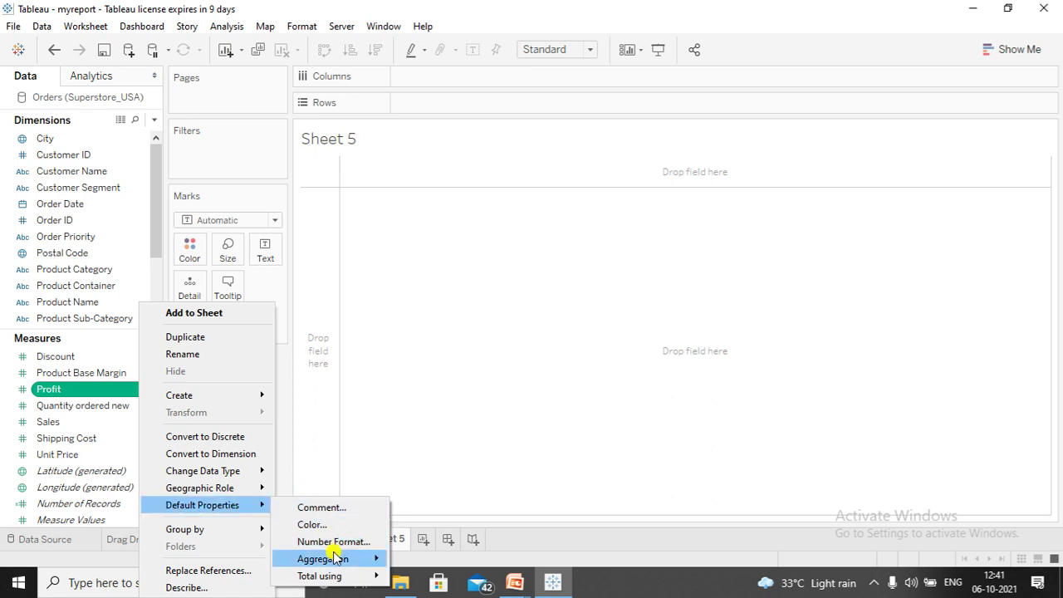
mouse_move(327, 564)
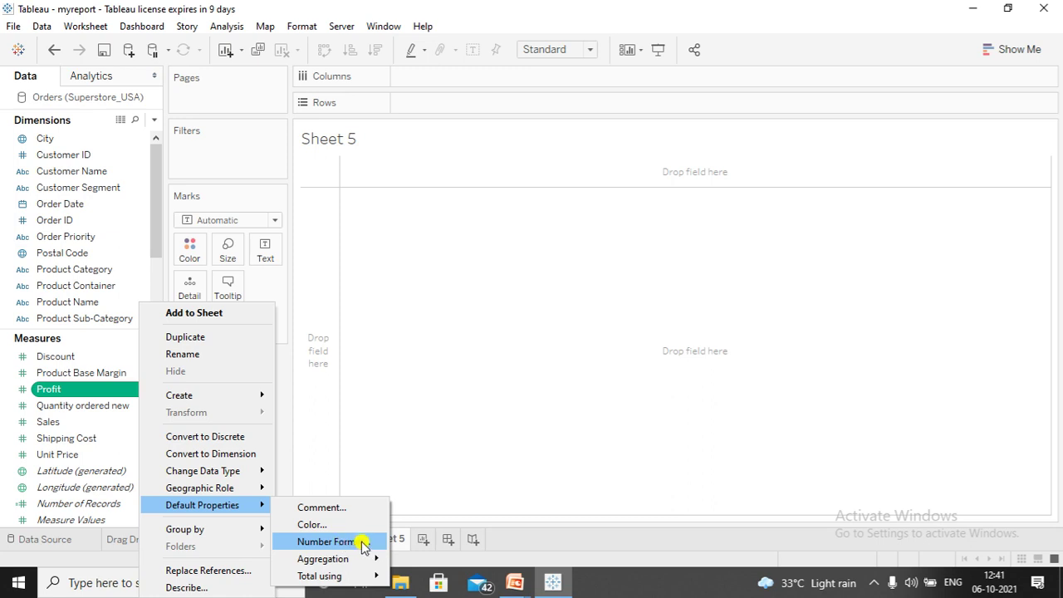
click(362, 542)
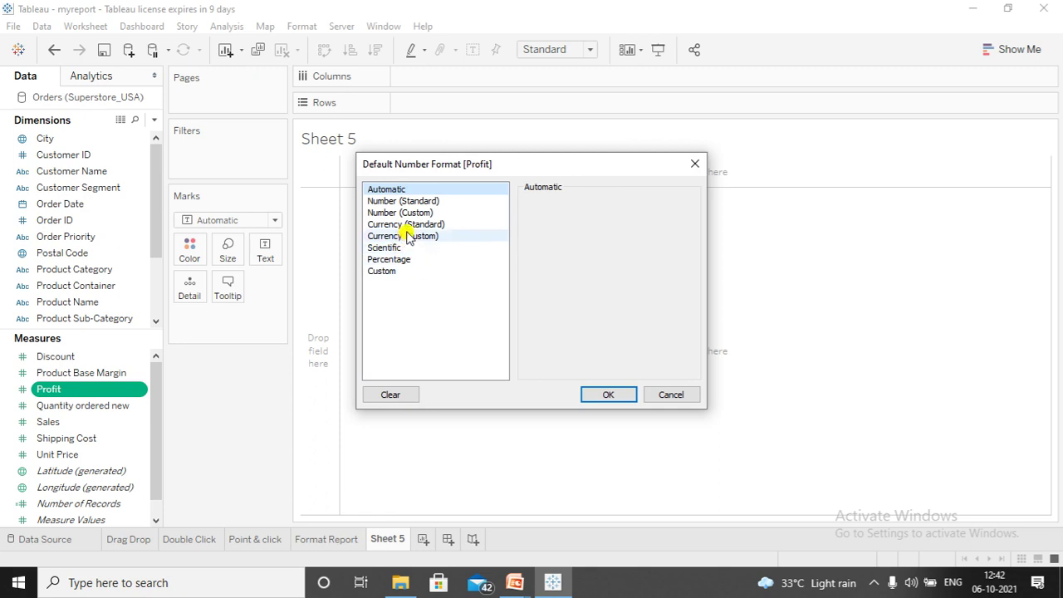
click(408, 236)
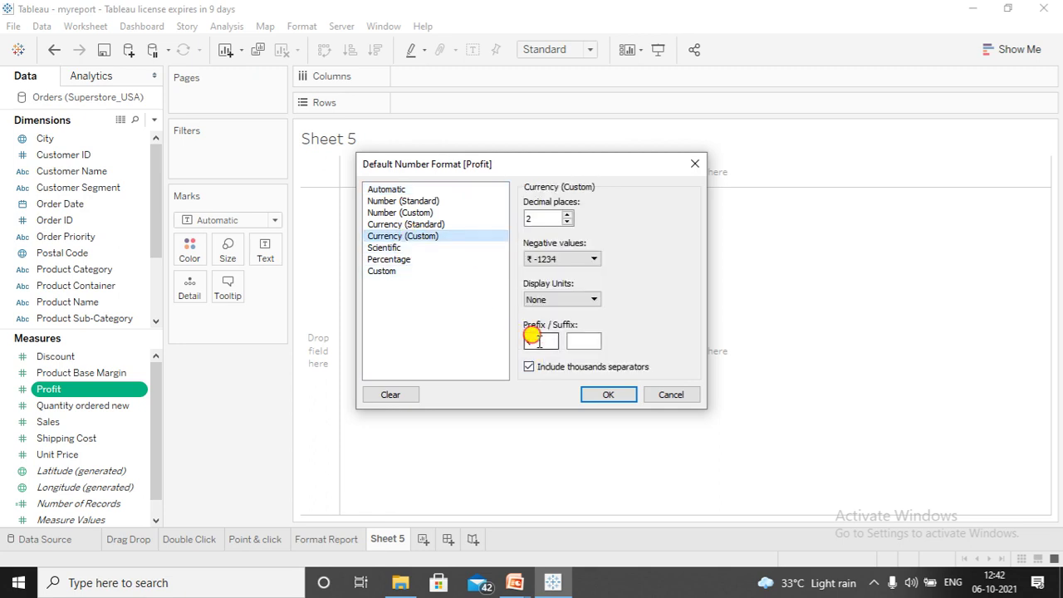
key(BackSpace)
key(BackSpace)
text($)
- Show negative Profit values as ($1234) with 0 decimal places and apply the default format
click(593, 258)
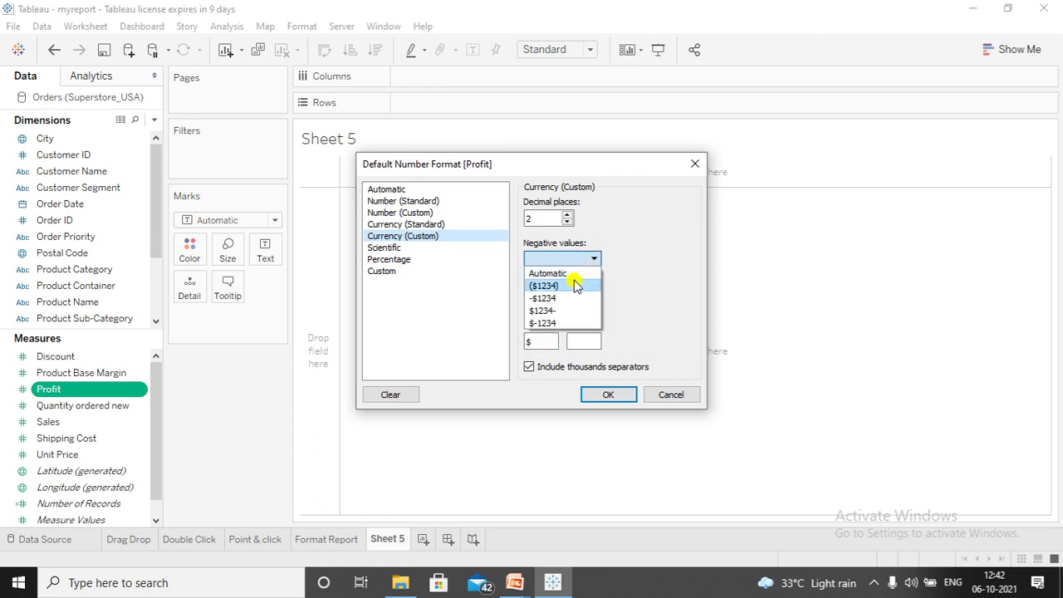
click(576, 285)
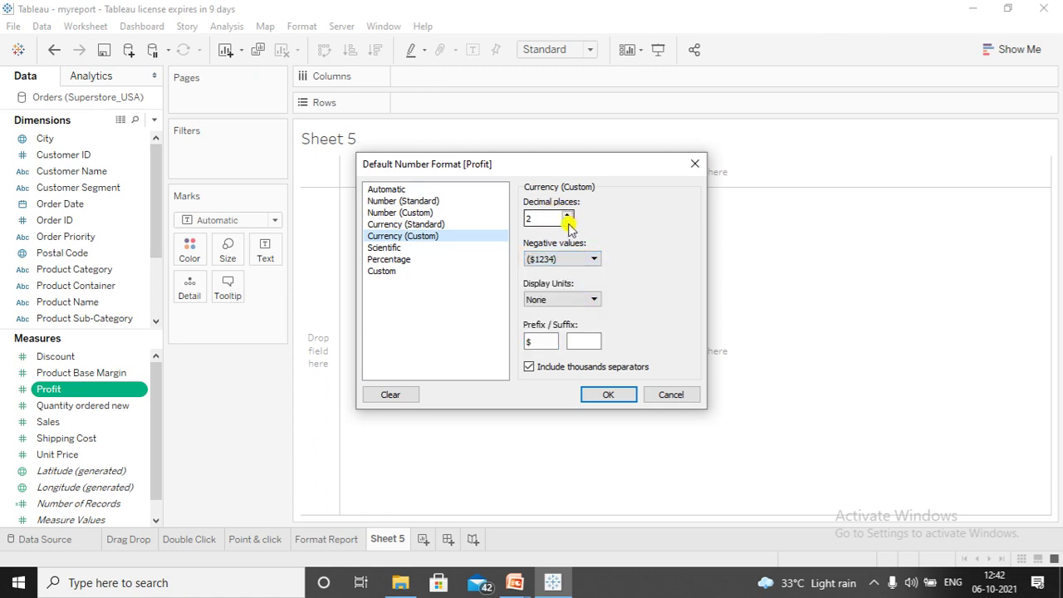
click(568, 221)
click(568, 222)
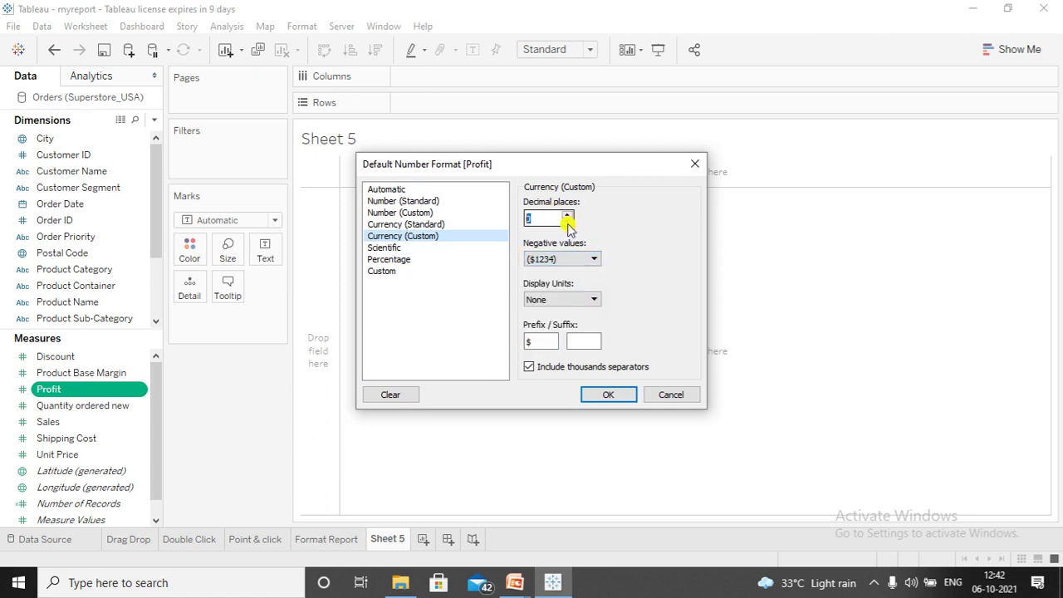
click(608, 397)
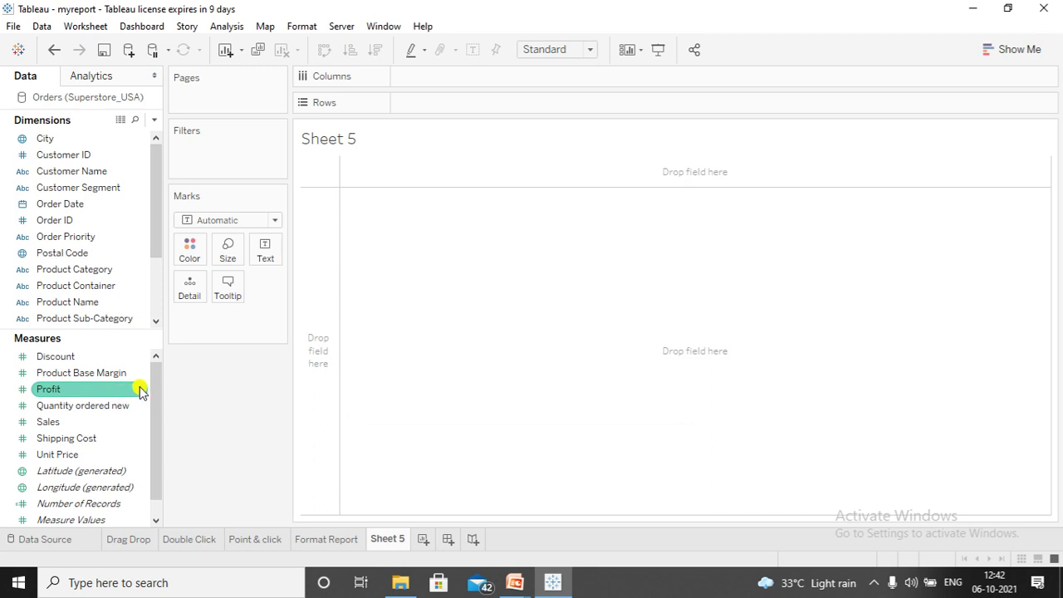
- Set the default number format of the Shipping Cost measure to Currency (Custom) with the prefix $
click(140, 390)
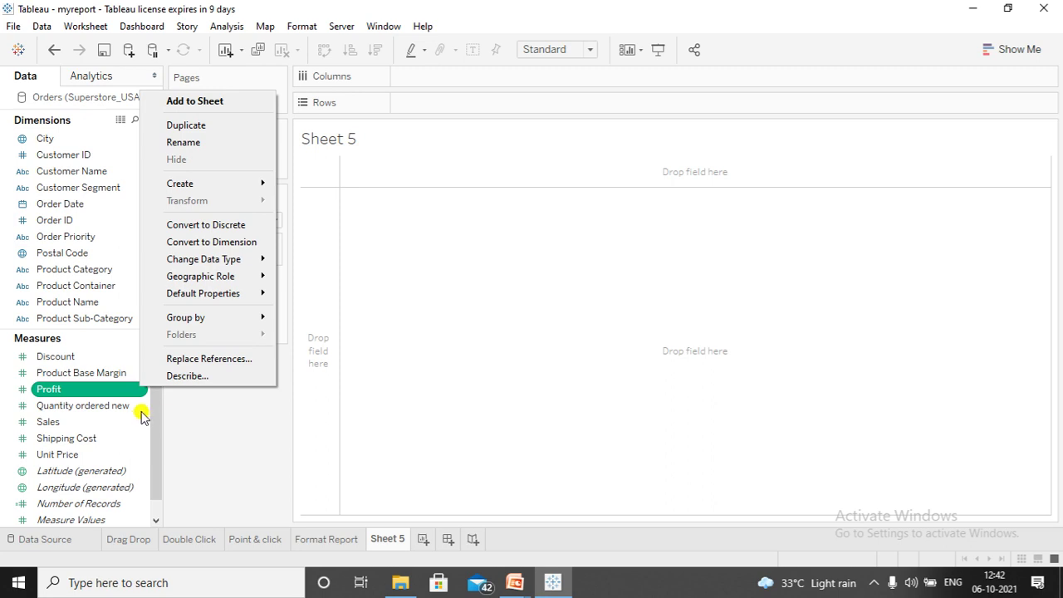
click(95, 439)
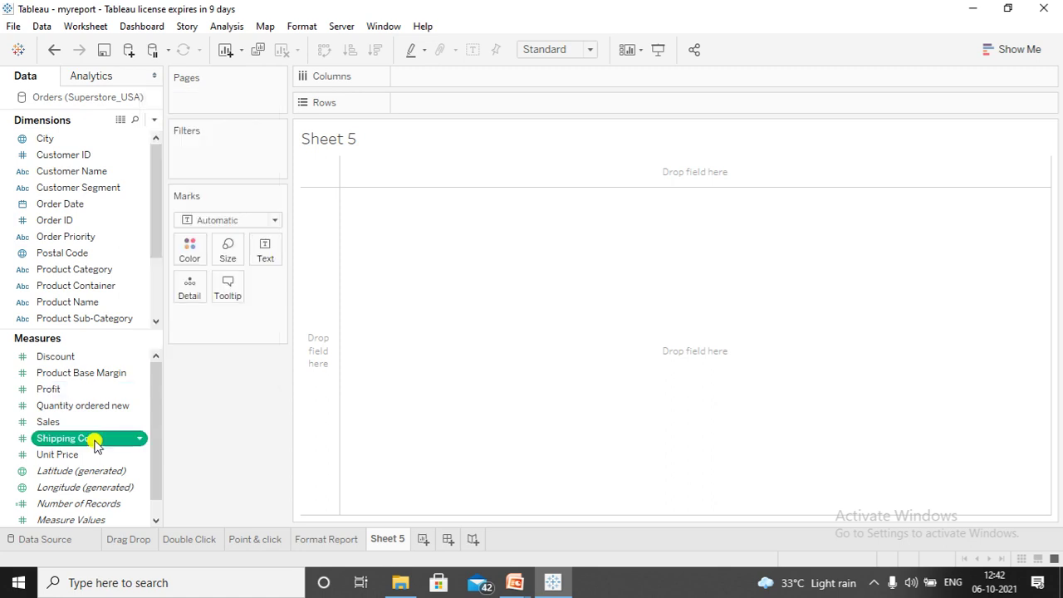
right_click(143, 442)
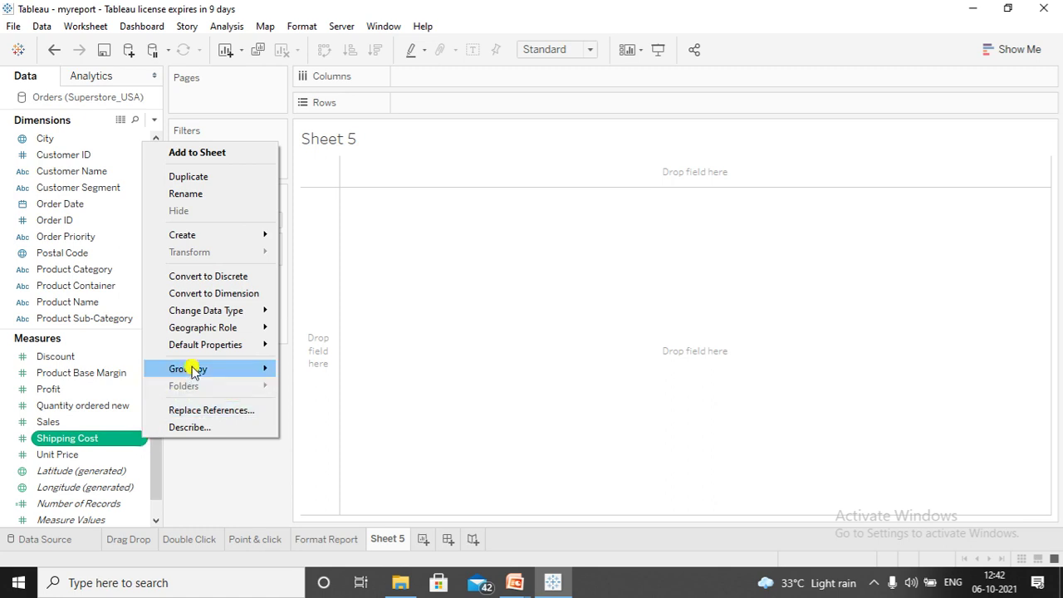
mouse_move(220, 350)
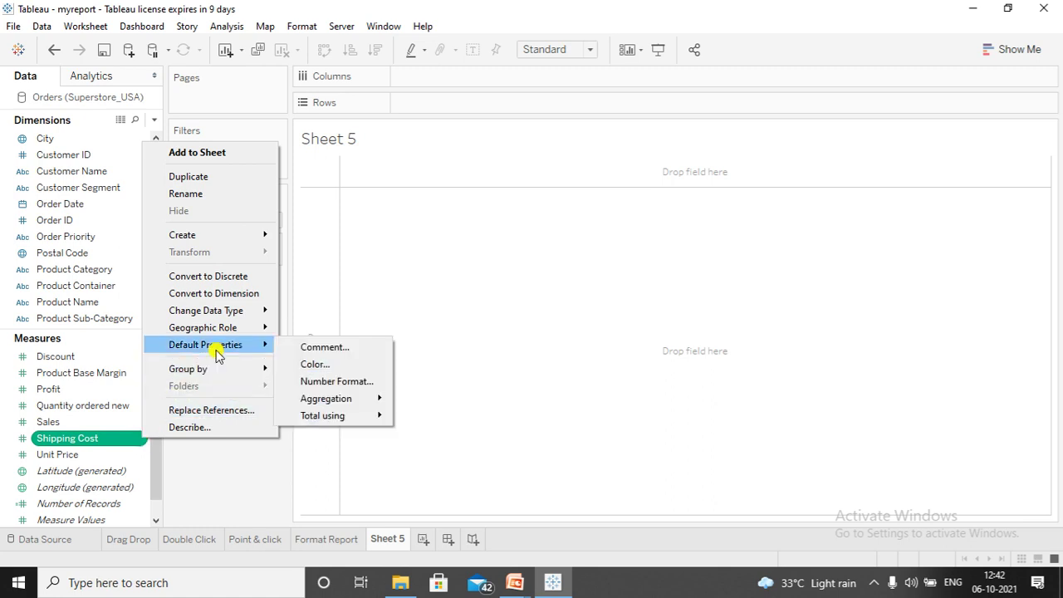
click(325, 380)
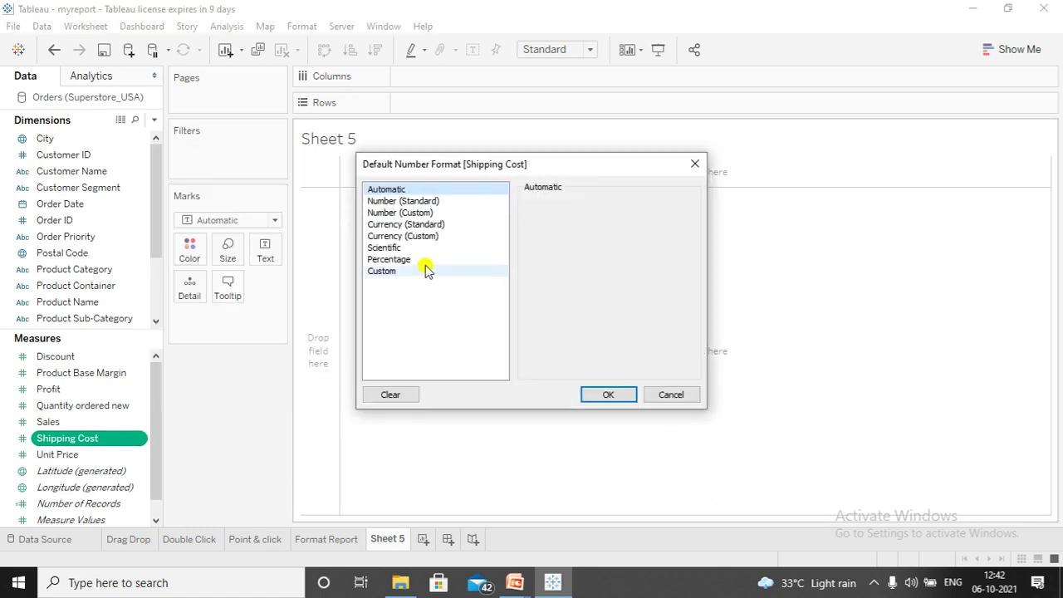
click(414, 237)
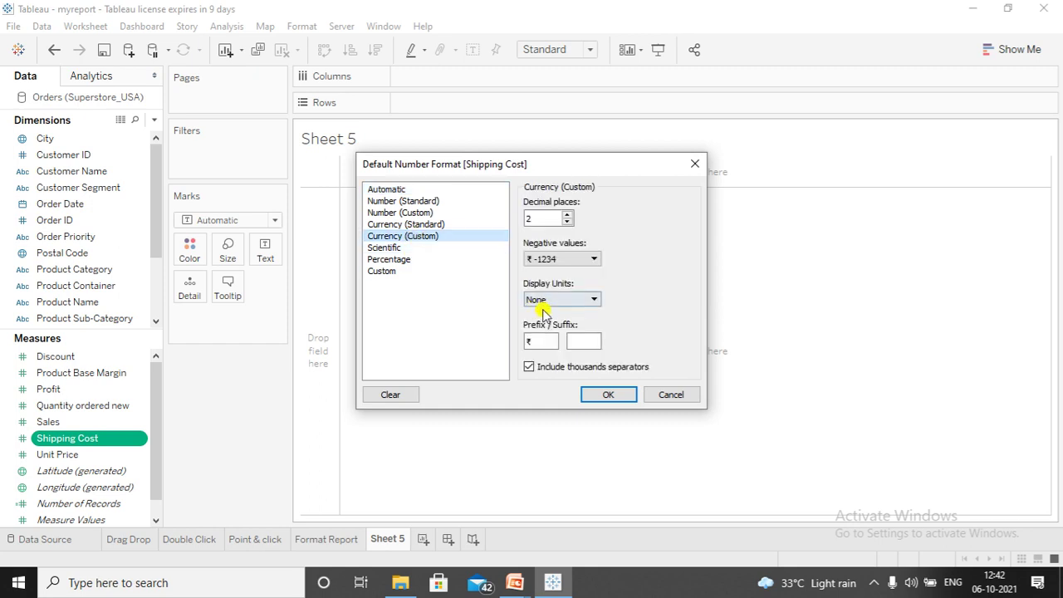
key(BackSpace)
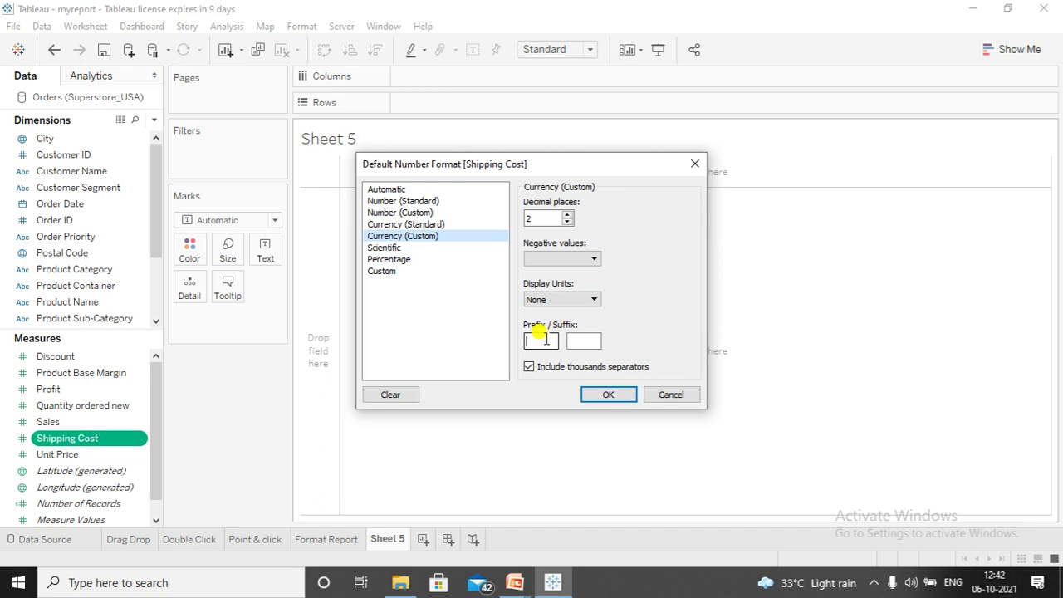
text($)
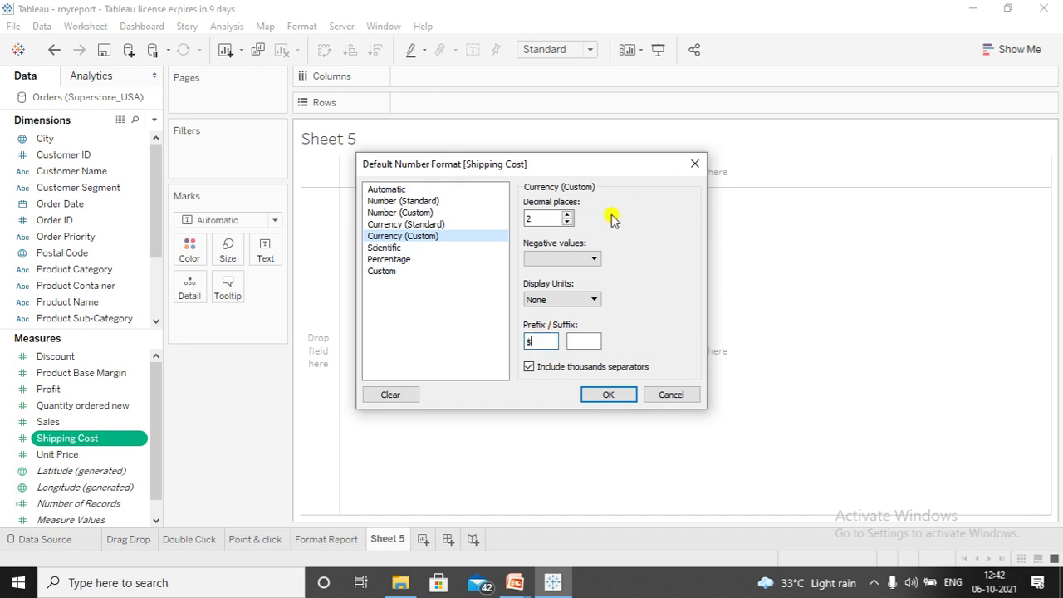
- Choose the negative value style for Shipping Cost, reduce it to 0 decimal places, and apply the default format
click(593, 258)
click(567, 222)
click(567, 222)
click(604, 396)
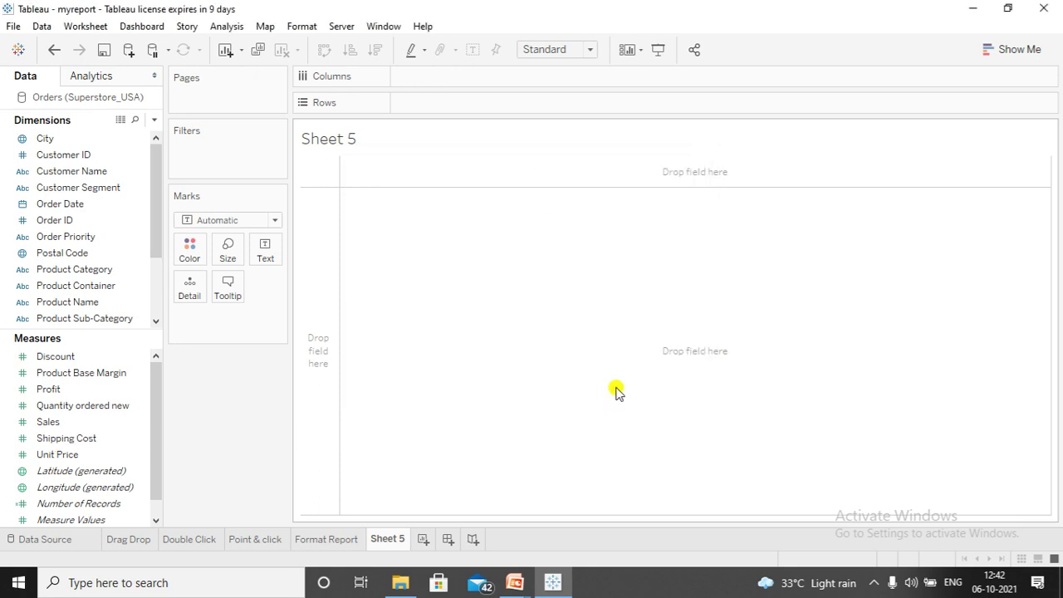
- Set the default aggregation of the Shipping Cost measure to Average
click(139, 441)
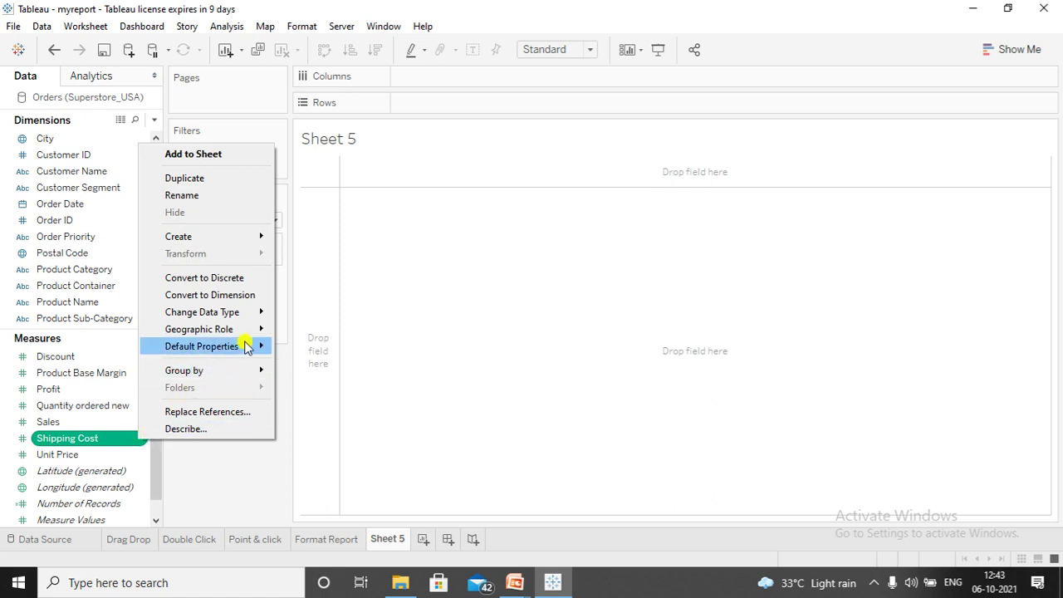
mouse_move(249, 347)
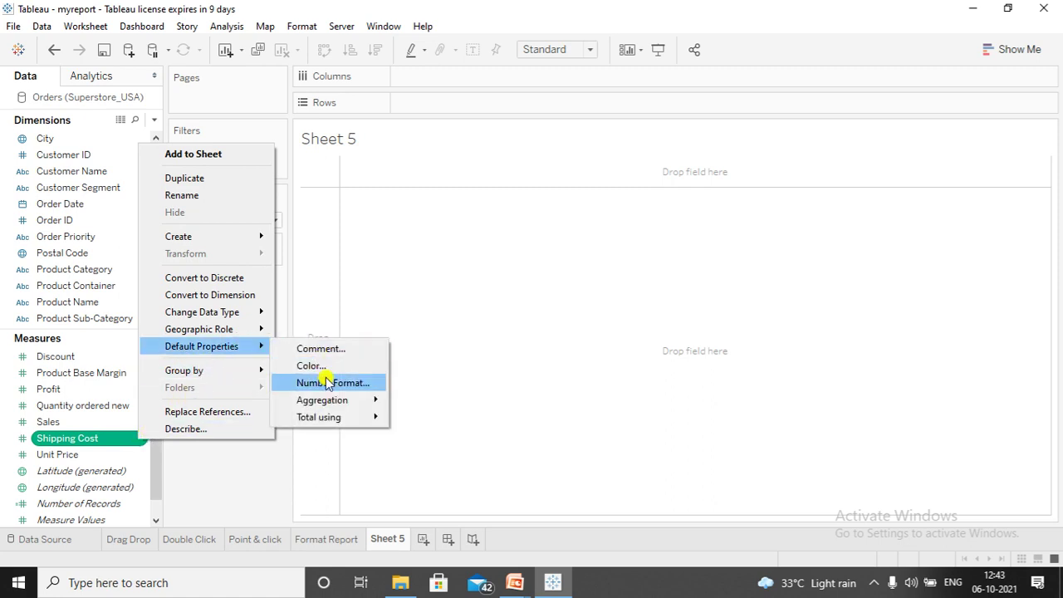
mouse_move(335, 401)
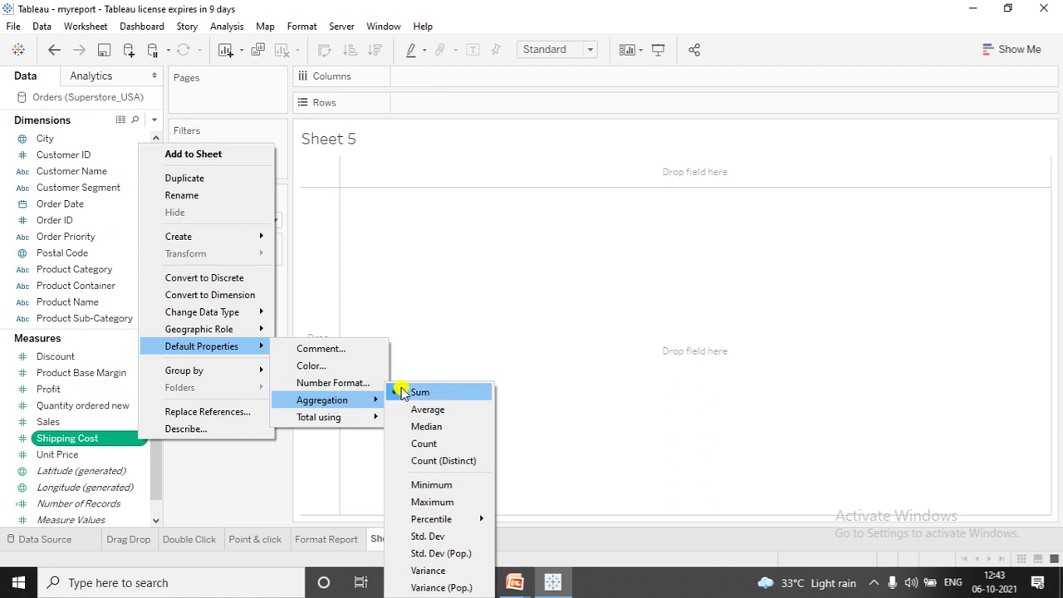
click(425, 409)
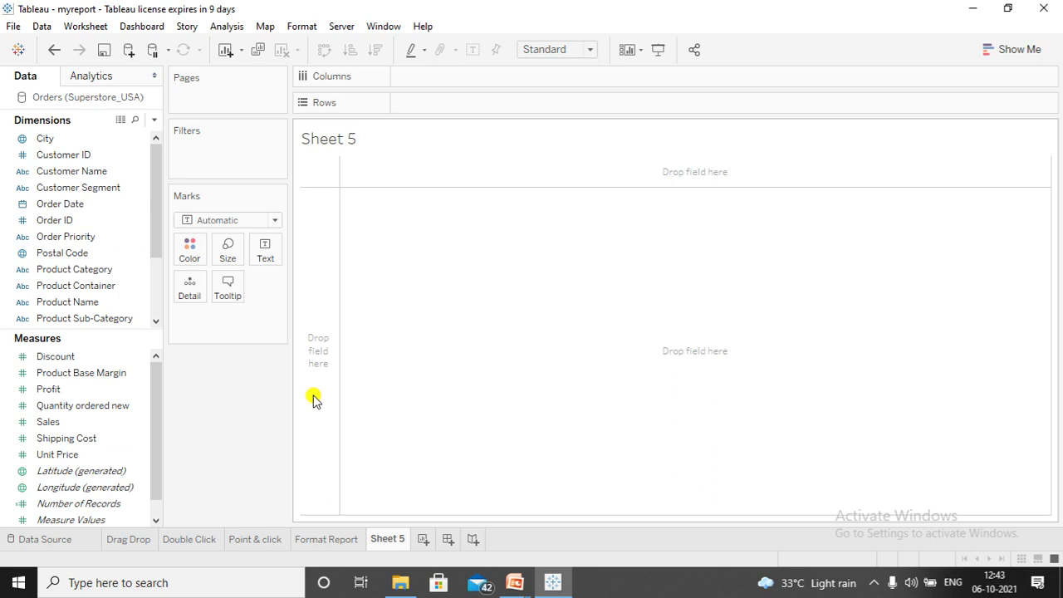
- Build a text table on Sheet 5 from Product Sub-Category, Profit and Shipping Cost, and close the chart suggestions
click(90, 289)
click(97, 321)
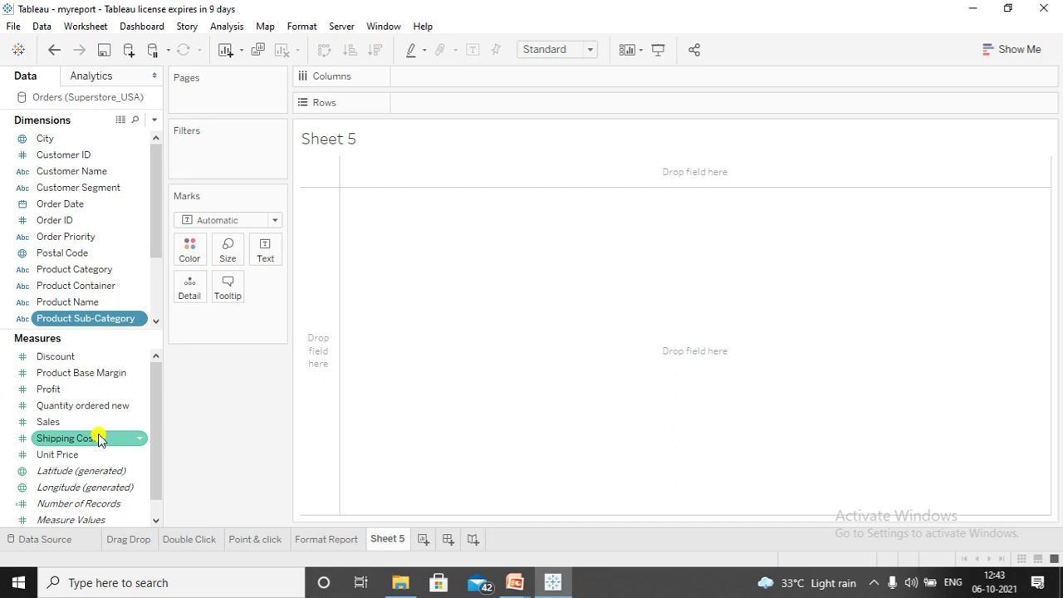
ctrl+click(89, 388)
ctrl+click(89, 440)
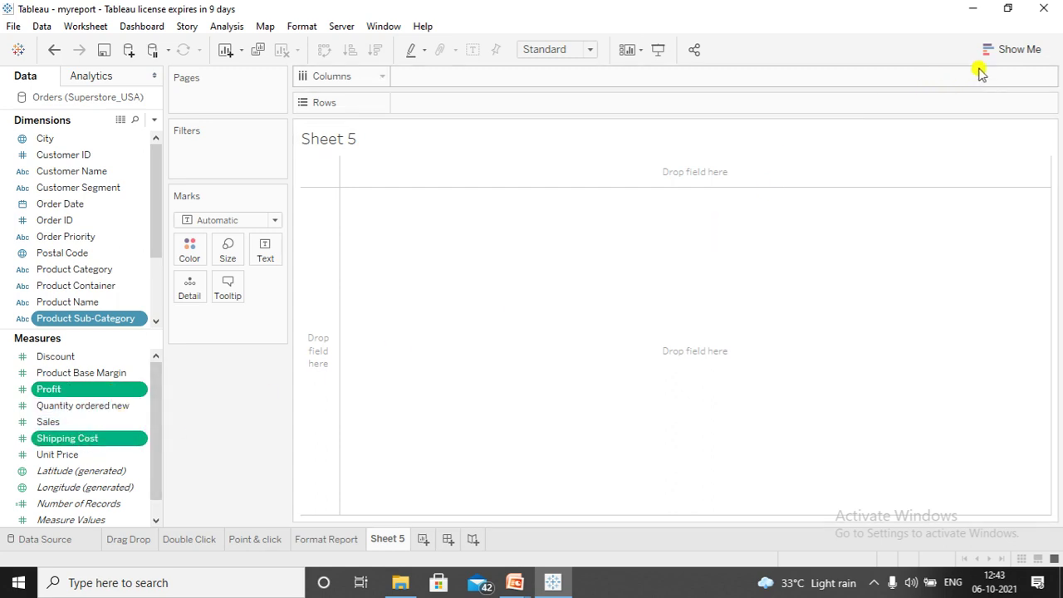
click(1014, 49)
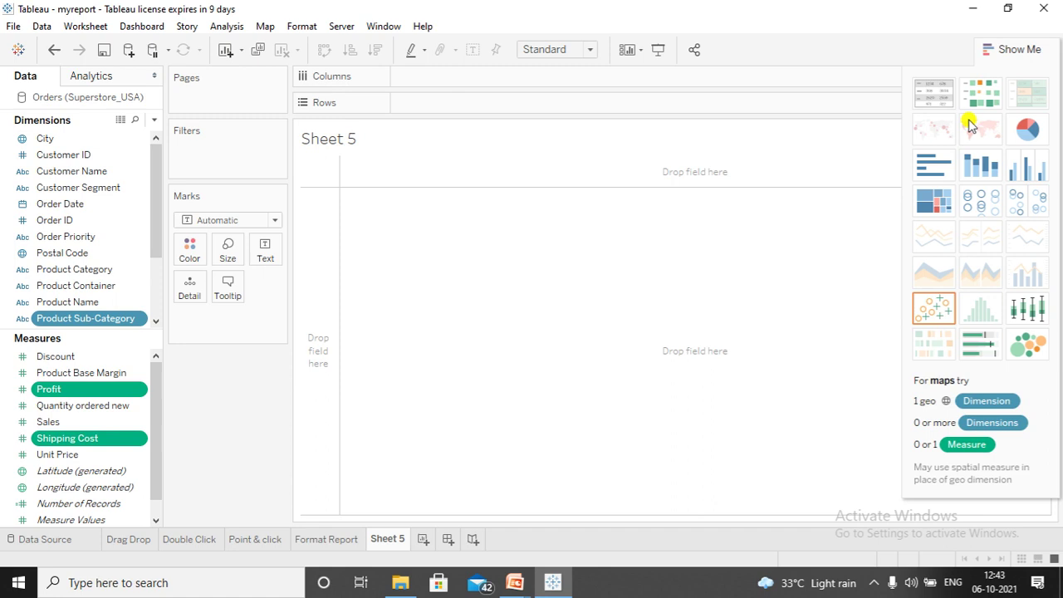
click(932, 96)
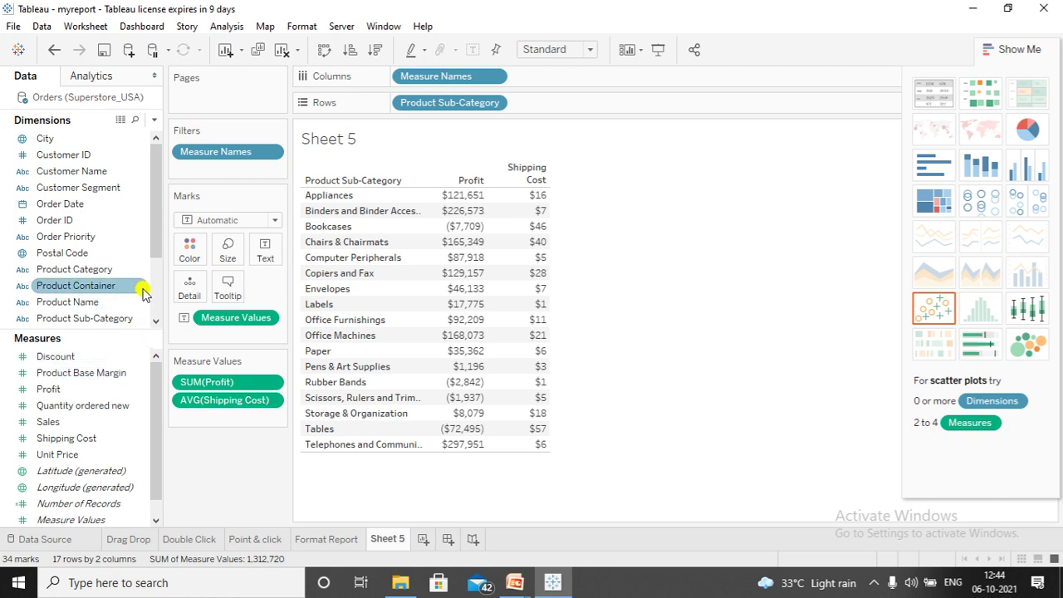
click(1027, 42)
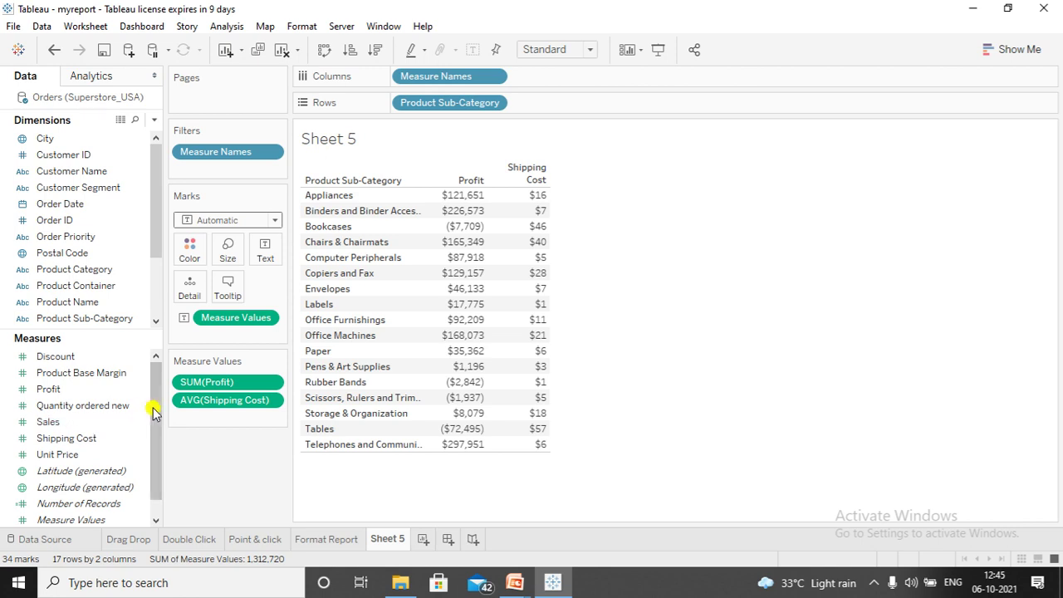
drag(147, 437, 254, 391)
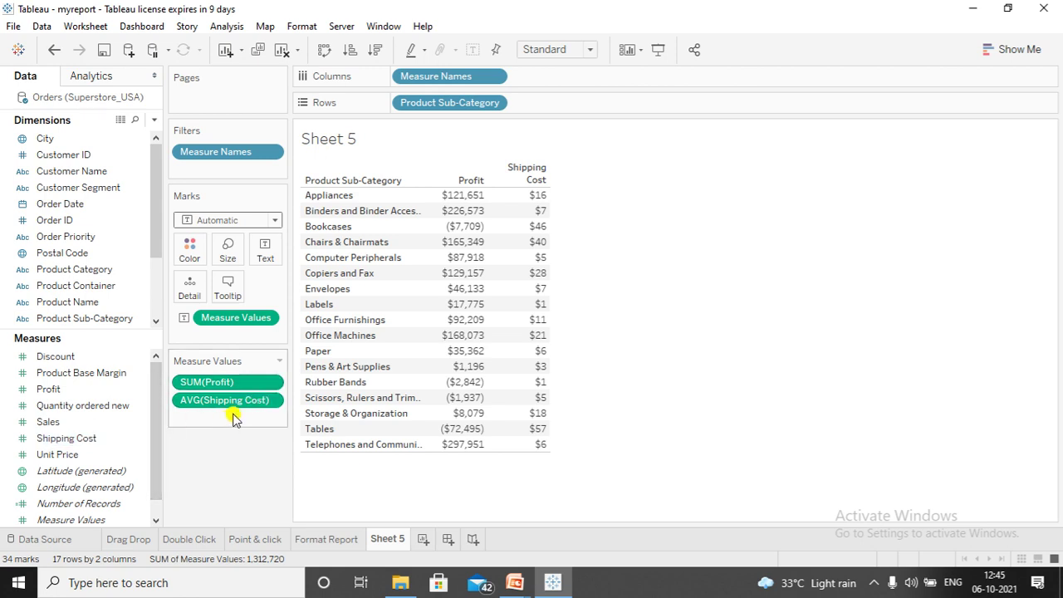